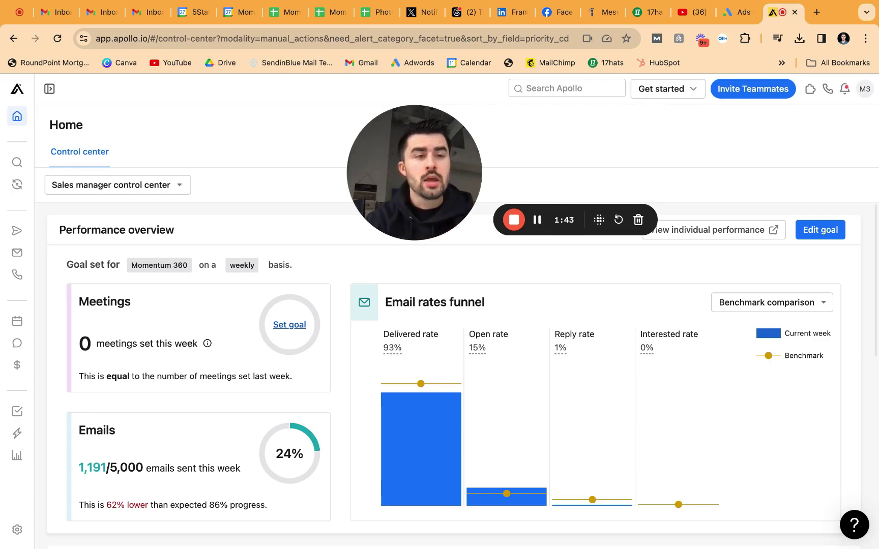
Open the plan upgrade page and compare the prices, credits and features of the Free, Basic, Professional and Organization plans under monthly billing.
left_click_drag(396, 170, 400, 149)
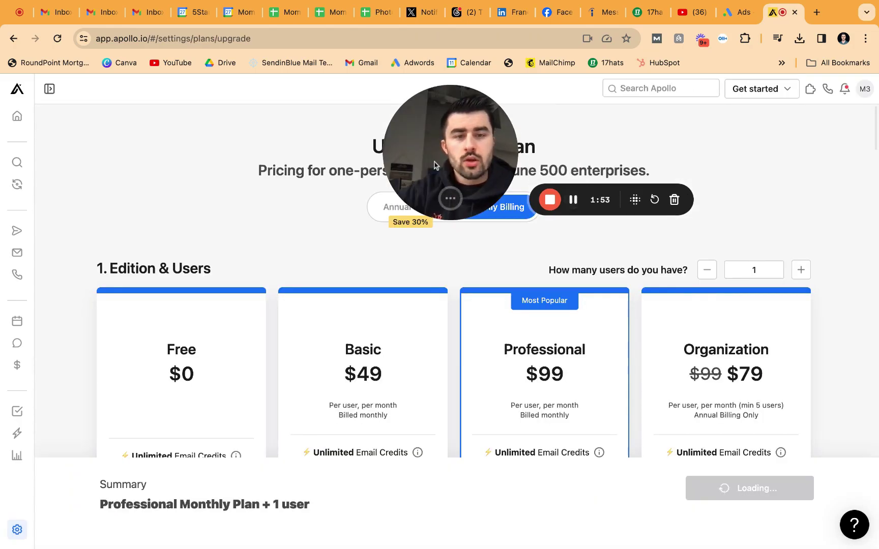
left_click_drag(434, 164, 585, 167)
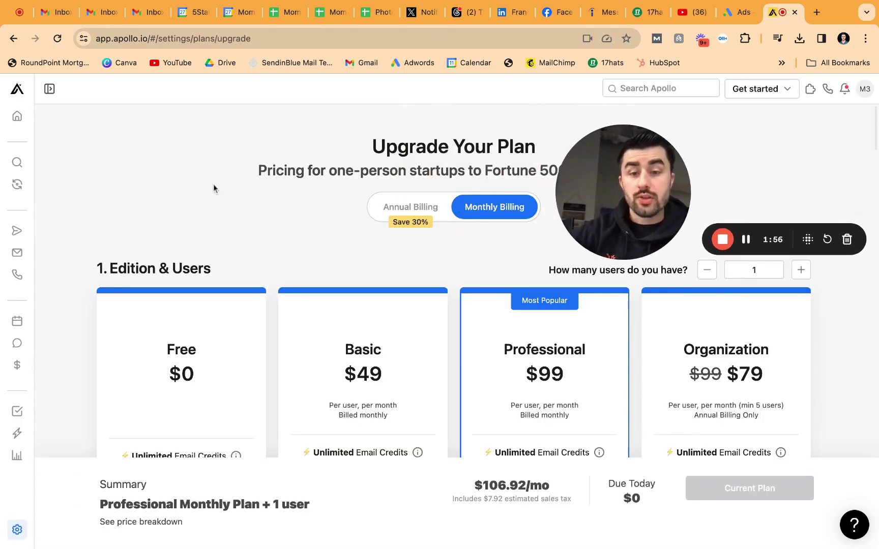
scroll(382, 305, "down", 1)
scroll(382, 305, "down", 2)
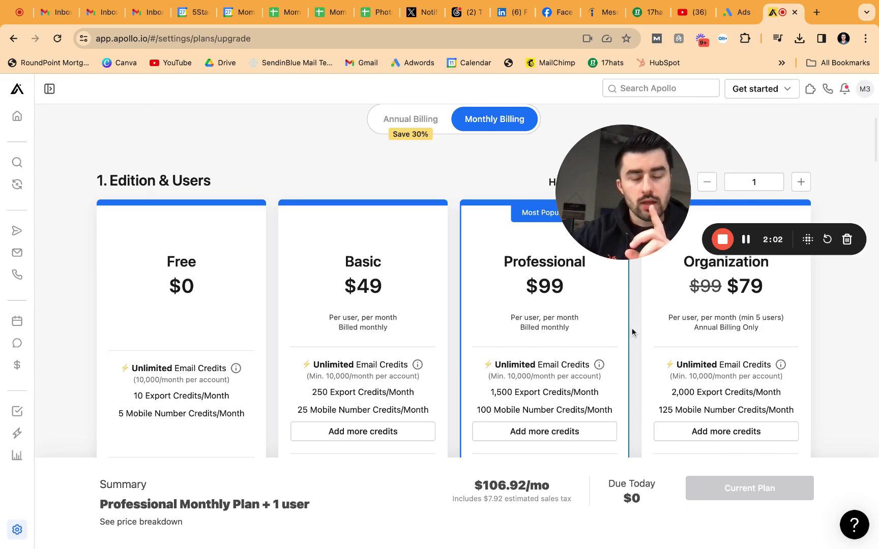
scroll(454, 280, "up", 1)
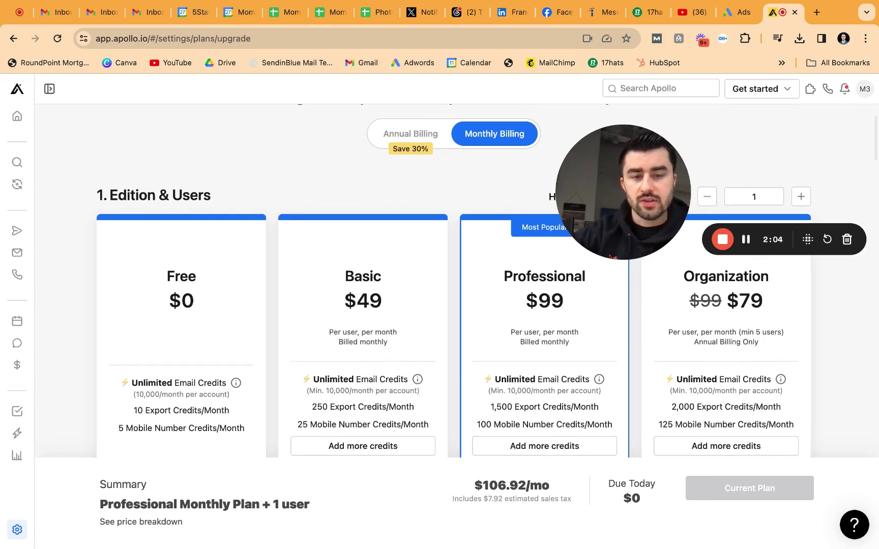
scroll(488, 394, "down", 1)
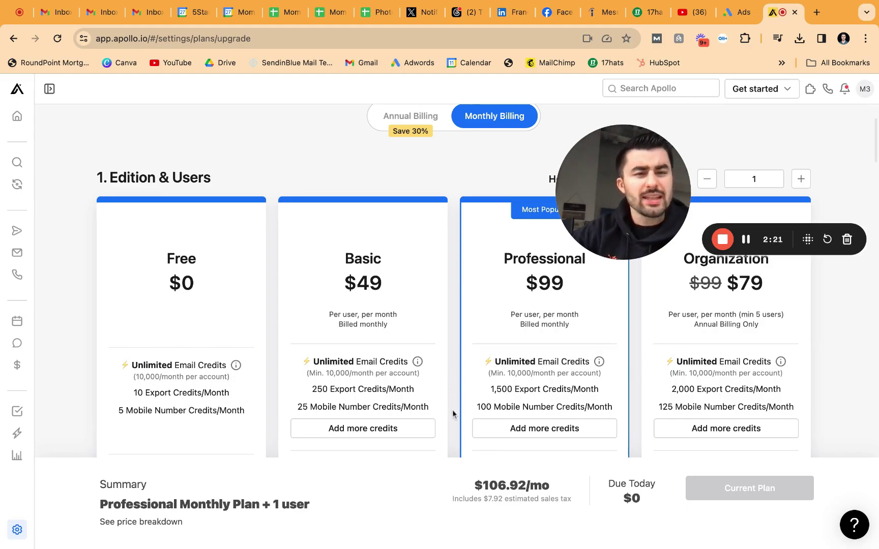
scroll(452, 409, "down", 3)
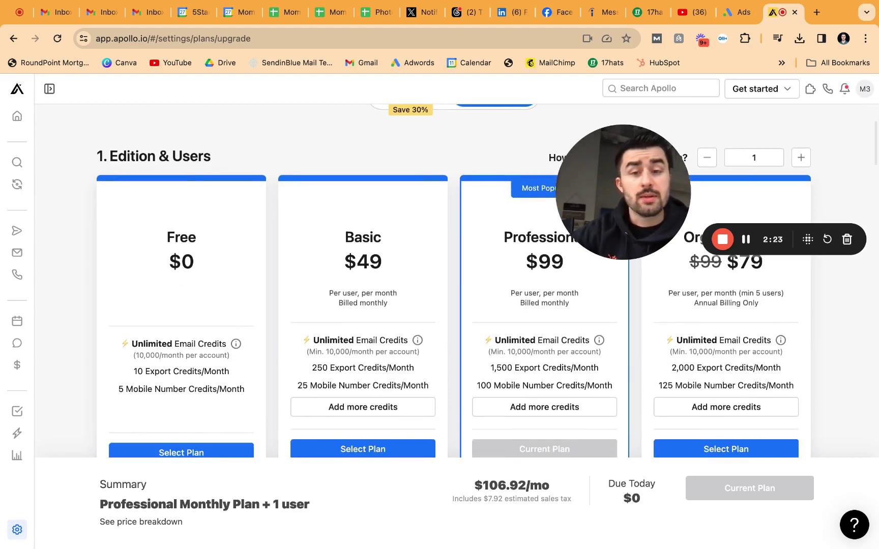
scroll(424, 334, "down", 2)
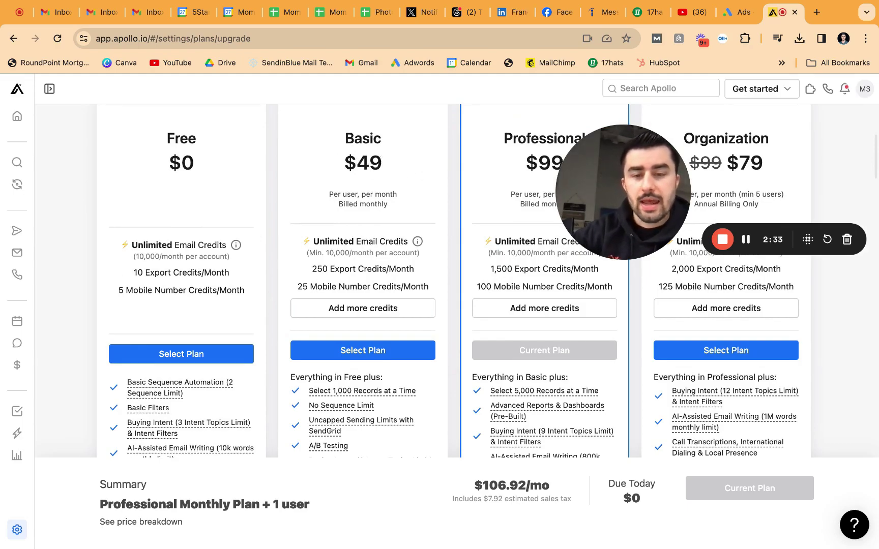
scroll(397, 229, "down", 2)
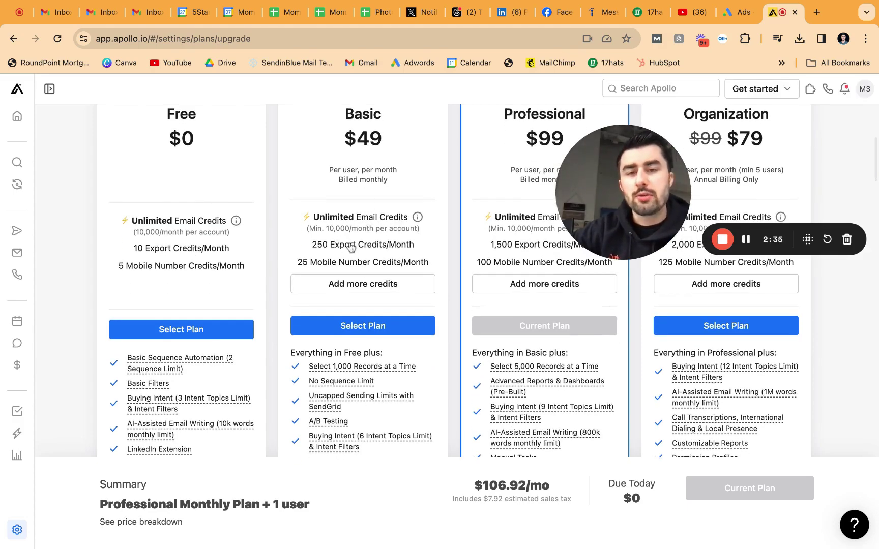
scroll(351, 248, "up", 3)
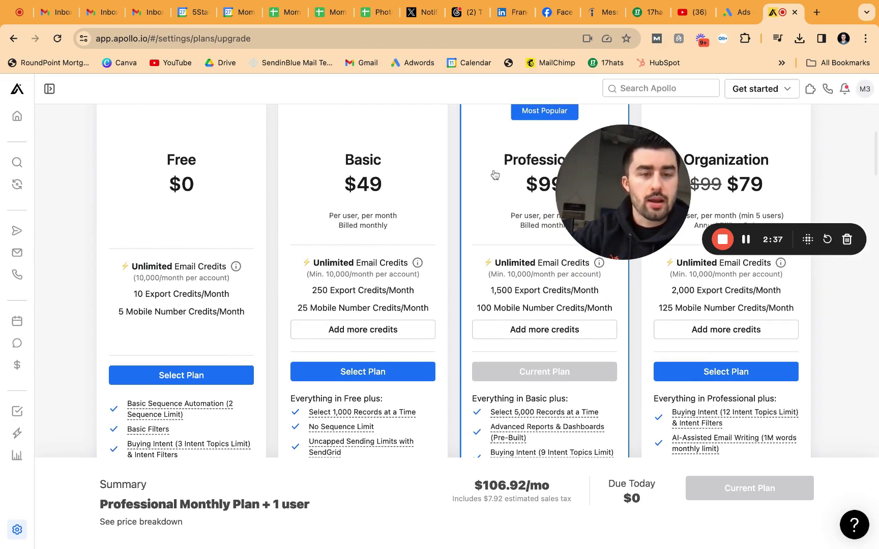
scroll(424, 251, "down", 10)
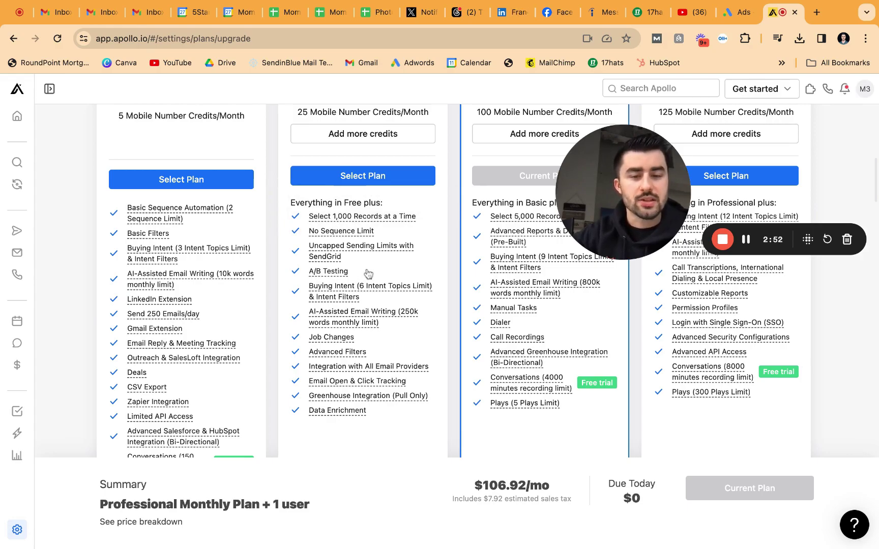
scroll(368, 274, "down", 5)
scroll(417, 346, "up", 10)
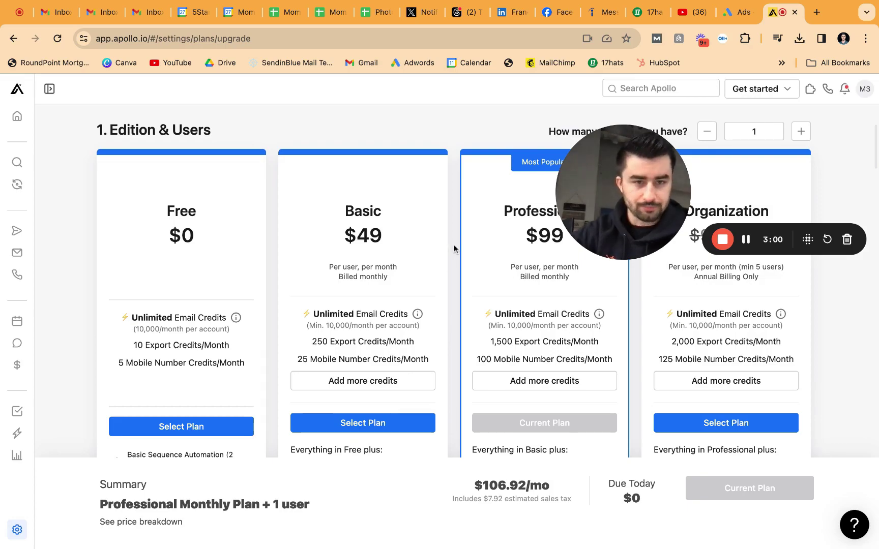
scroll(453, 245, "up", 3)
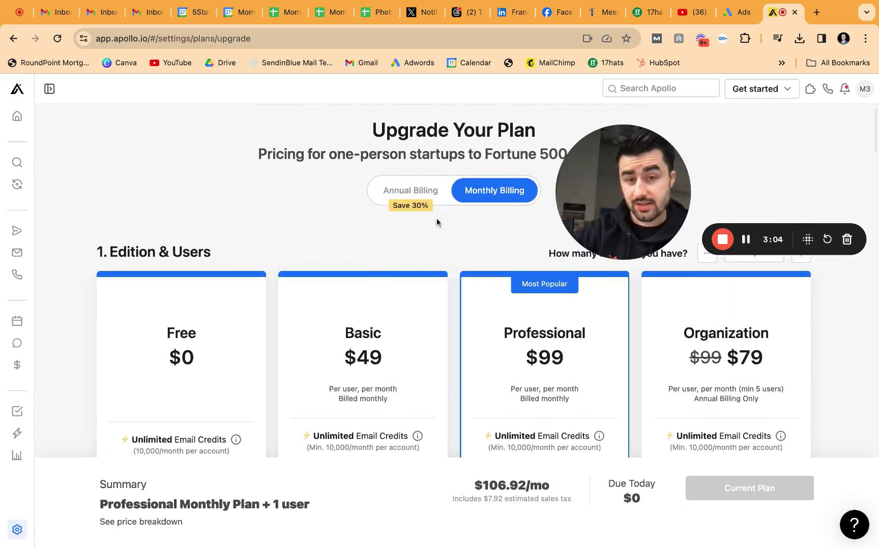
Check the plan prices and the amount due today under annual billing, and return to monthly billing.
left_click(426, 202)
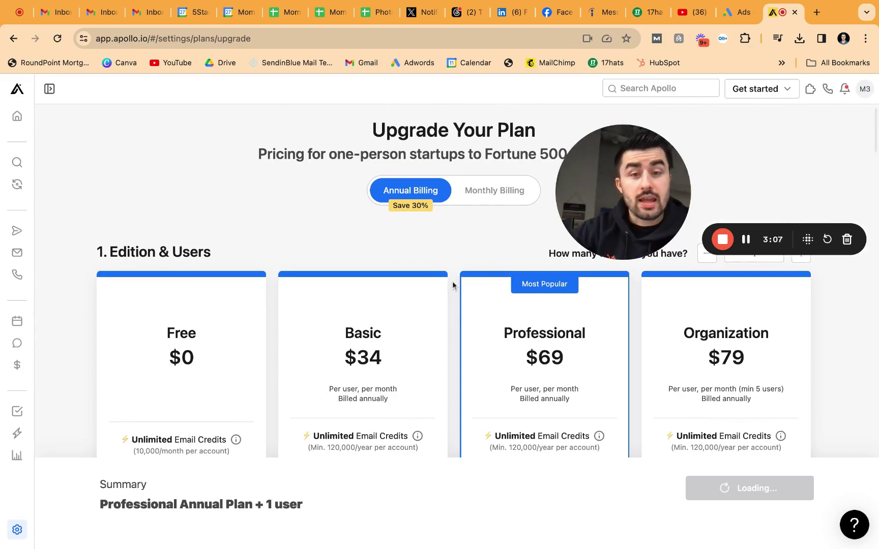
scroll(447, 304, "down", 2)
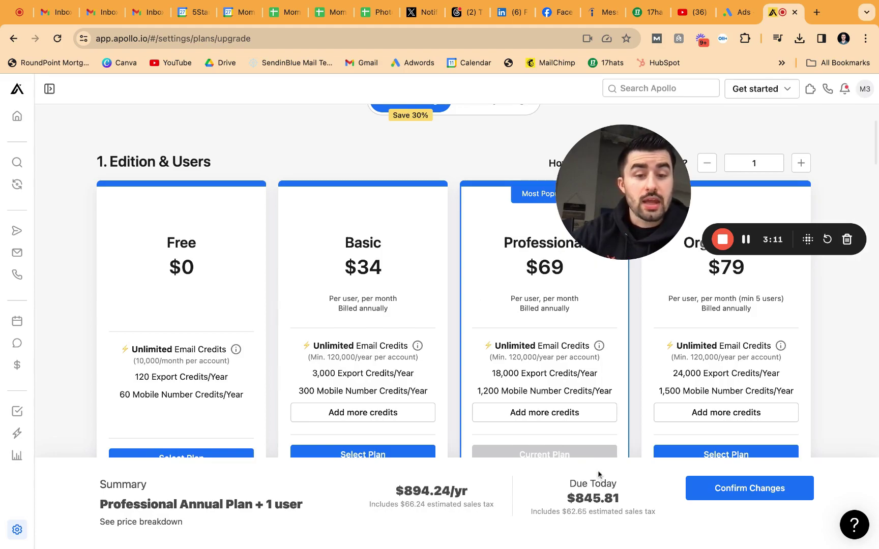
double_click(572, 500)
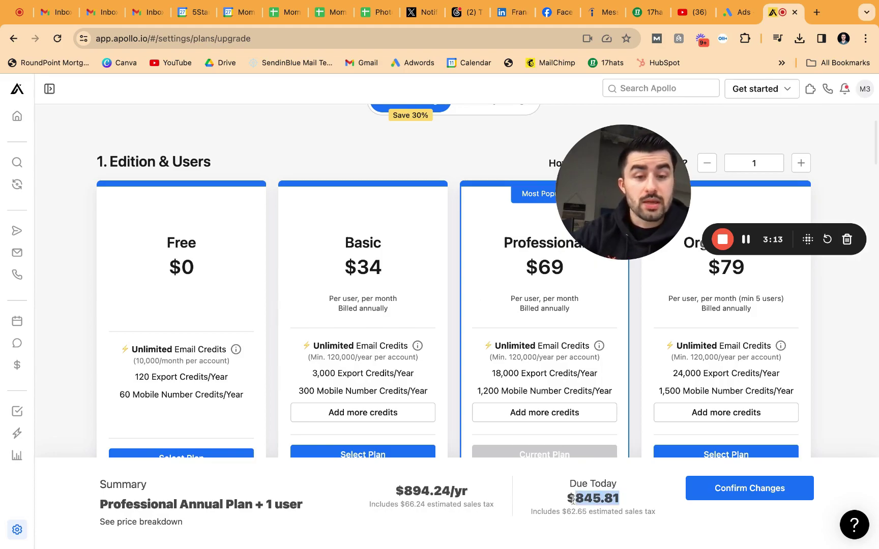
scroll(450, 327, "up", 3)
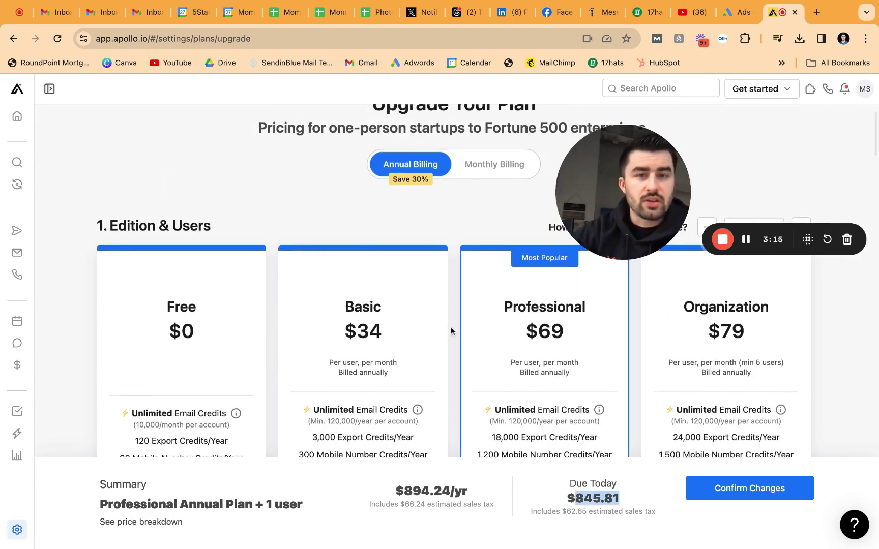
left_click(493, 167)
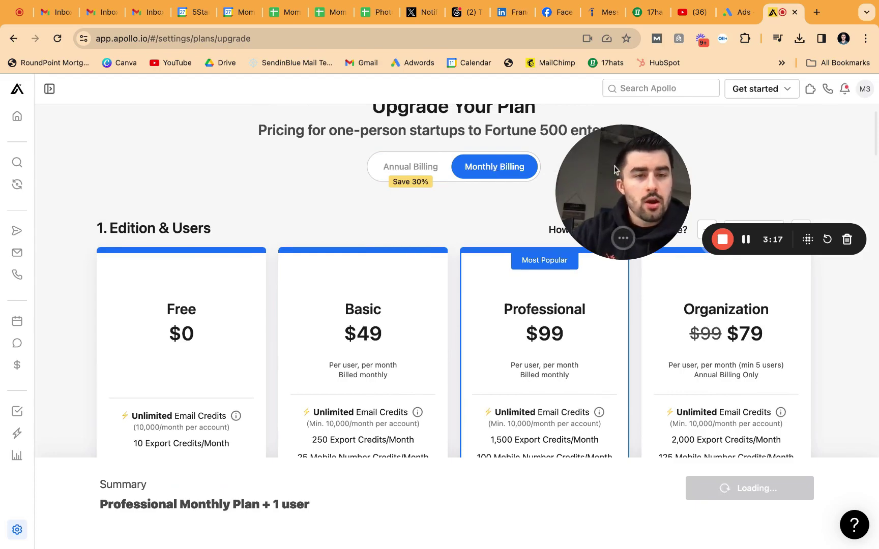
Open the user's account settings, examine the general account information and email options, and view the linked mailboxes.
mouse_move(614, 169)
left_mouse_down()
mouse_move(633, 170)
mouse_move(613, 153)
left_mouse_up()
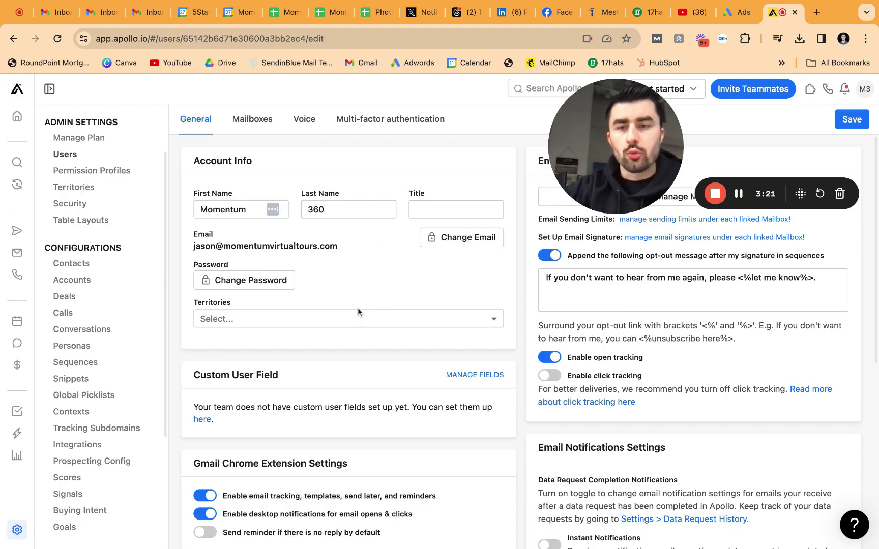
left_click_drag(338, 246, 193, 246)
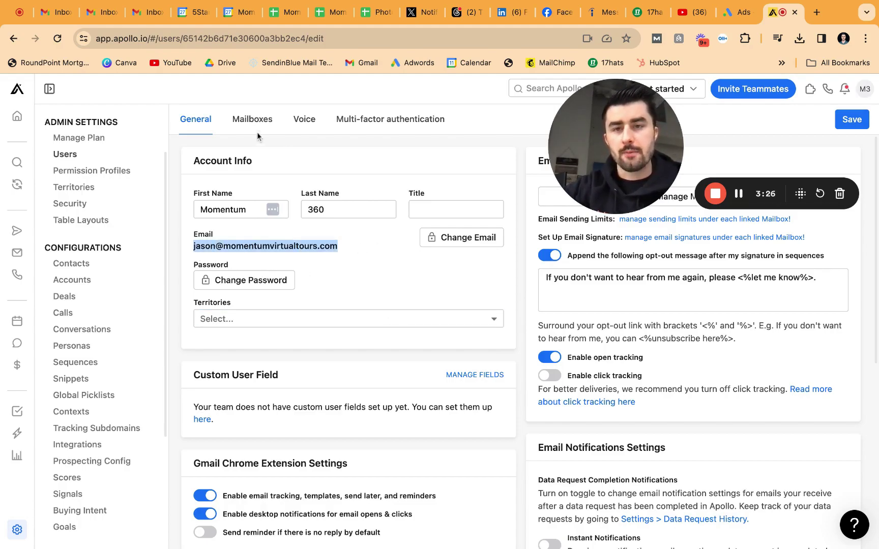
scroll(389, 352, "down", 3)
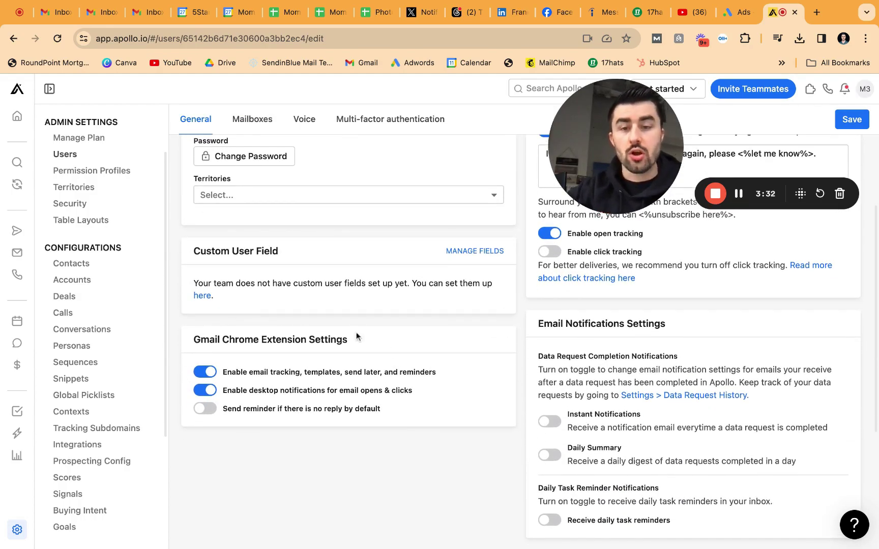
scroll(356, 331, "up", 3)
left_click(253, 119)
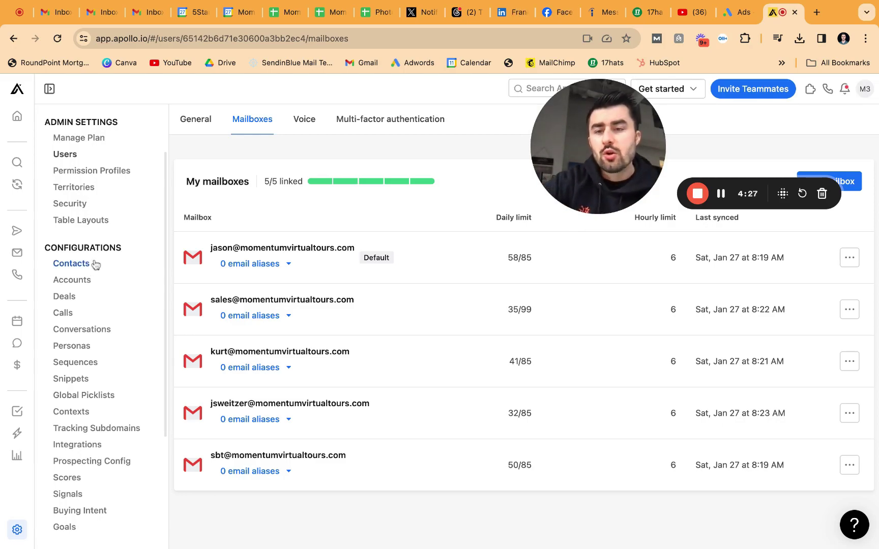
Open the Sequences list and look through the existing outreach sequences and their statistics.
left_click(17, 231)
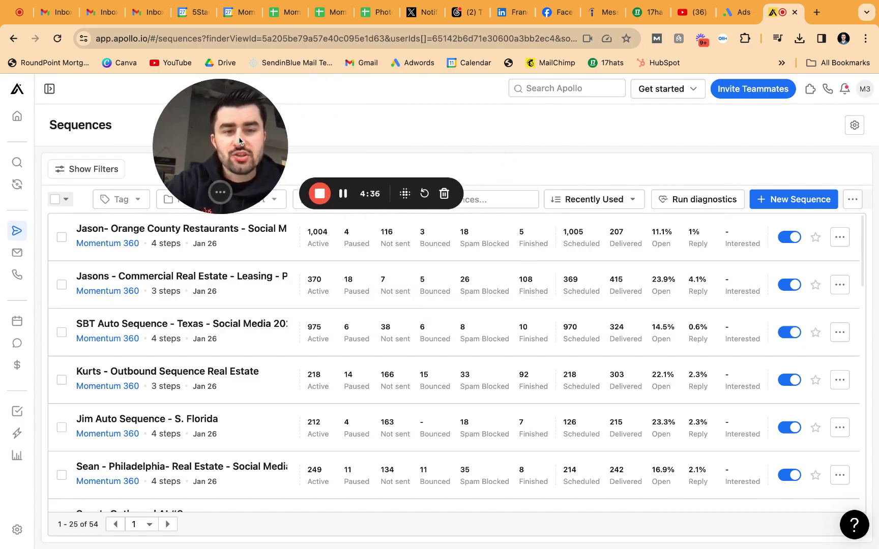
scroll(273, 387, "down", 1)
scroll(272, 387, "down", 3)
scroll(270, 386, "up", 3)
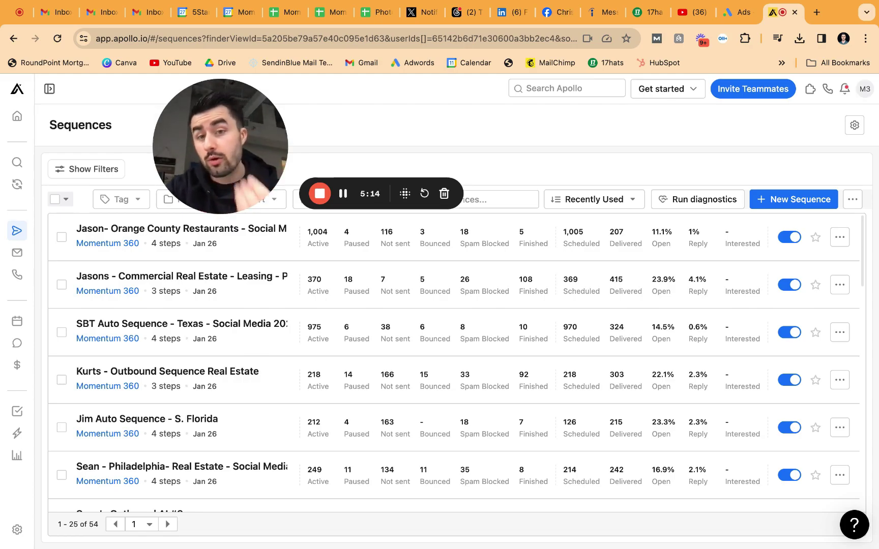
Start a new AI-assisted sequence and review the pre-filled company name, pain points, value proposition and call to action.
left_click(785, 203)
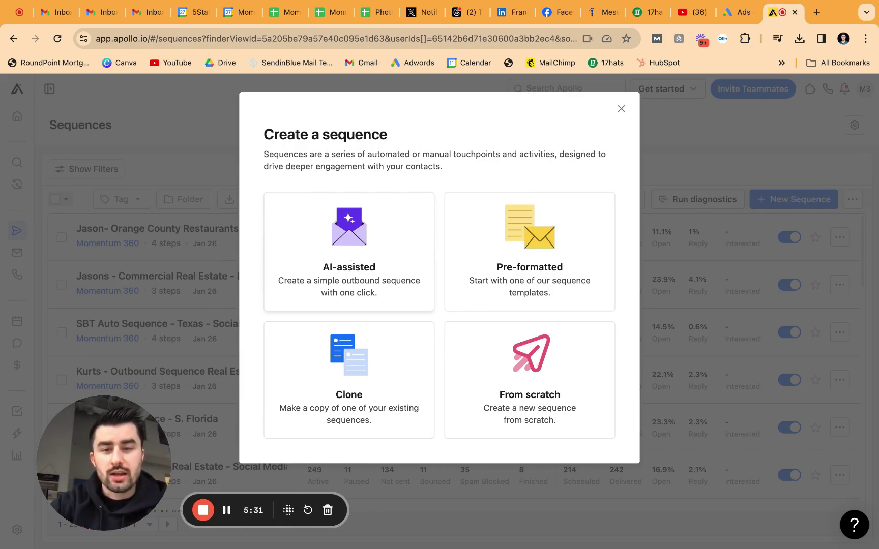
left_click(430, 249)
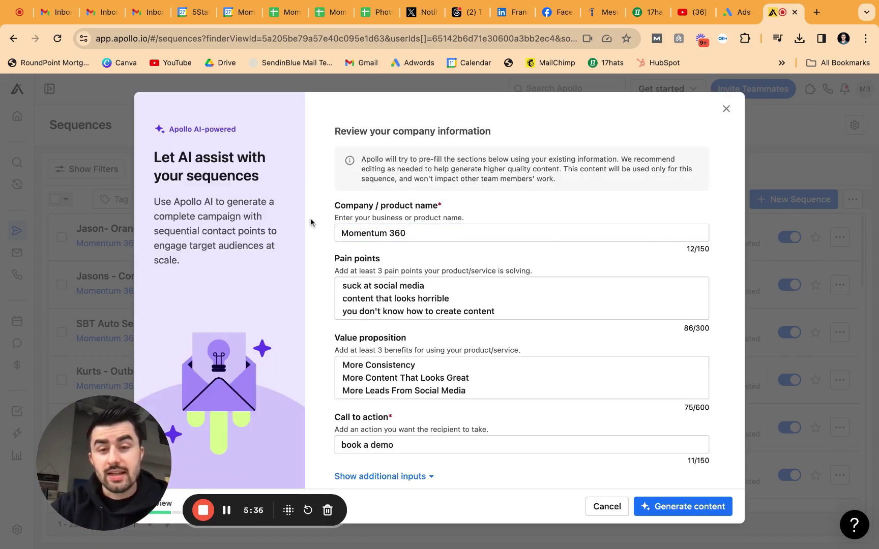
left_click(408, 225)
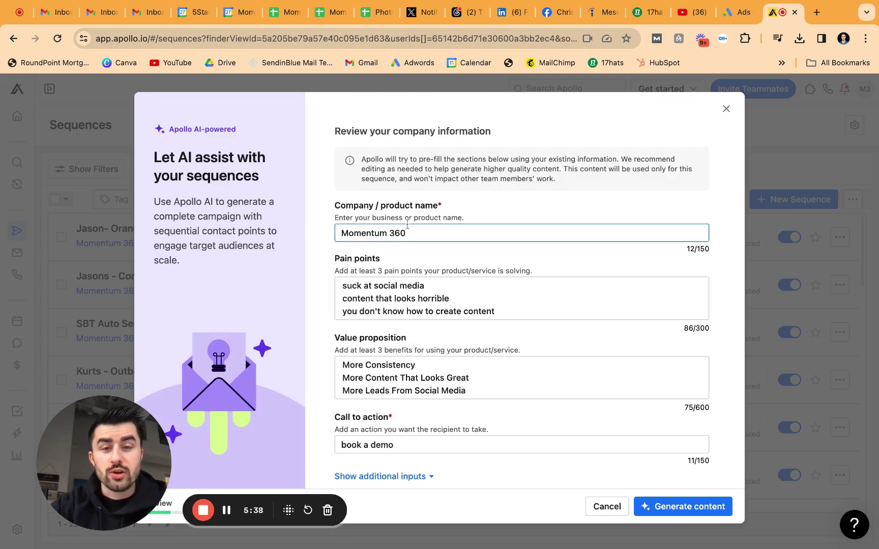
left_click(412, 287)
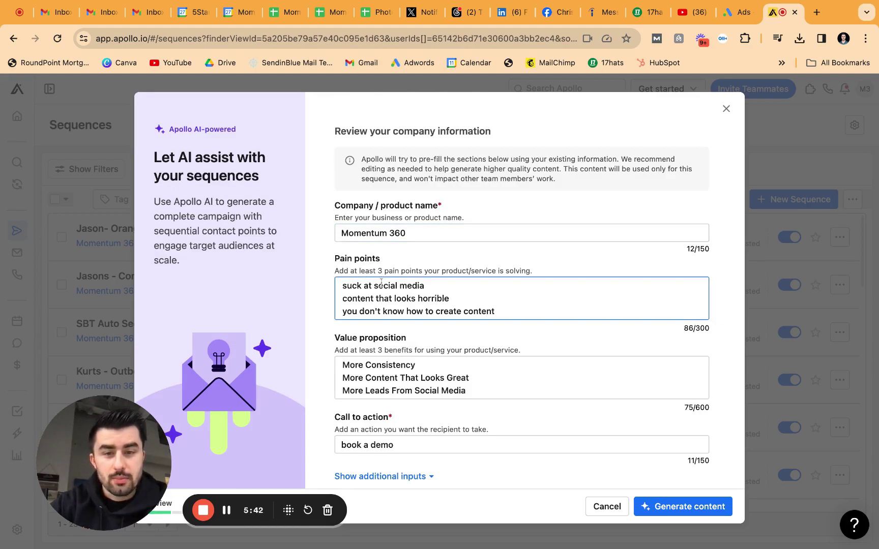
left_click(334, 346)
left_click(391, 364)
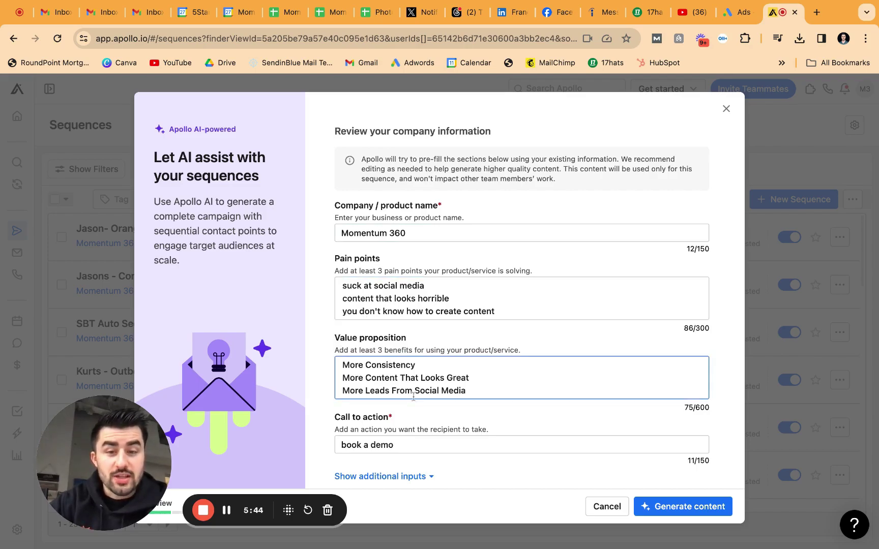
left_click(415, 406)
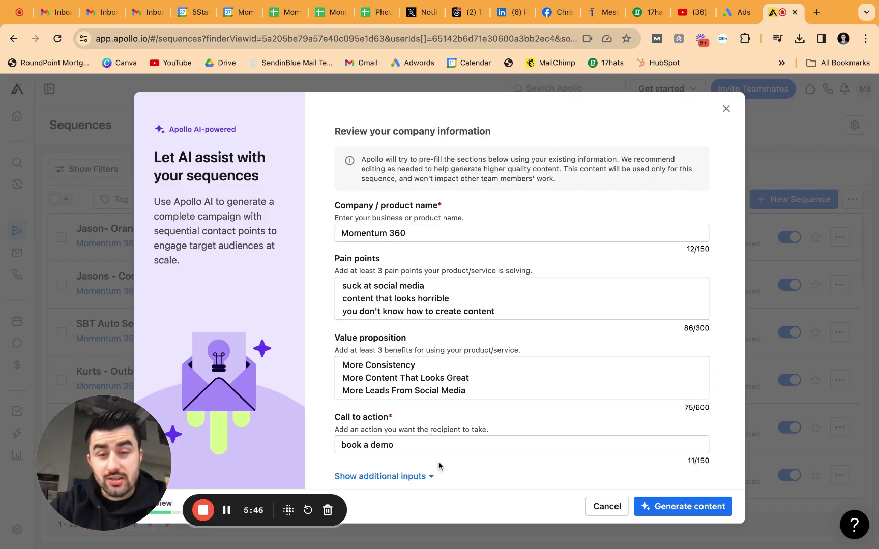
left_click(353, 309)
left_click(339, 351)
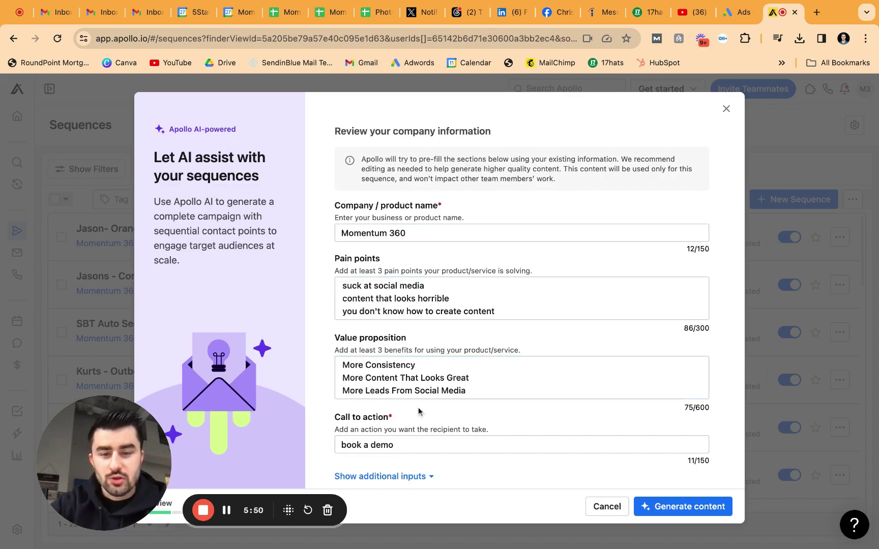
Generate the sequence content after checking the additional company inputs, and read through the Day 1 outreach email.
left_click(431, 475)
scroll(488, 366, "down", 5)
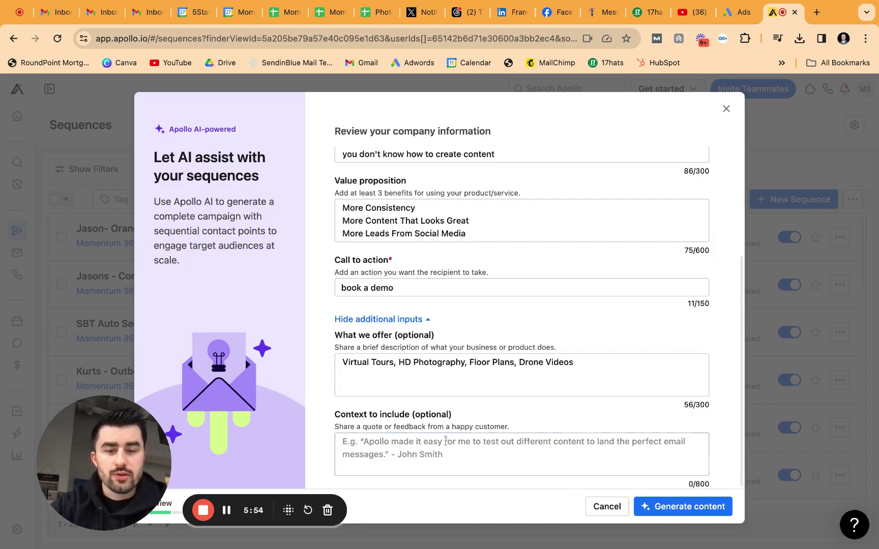
scroll(452, 444, "up", 2)
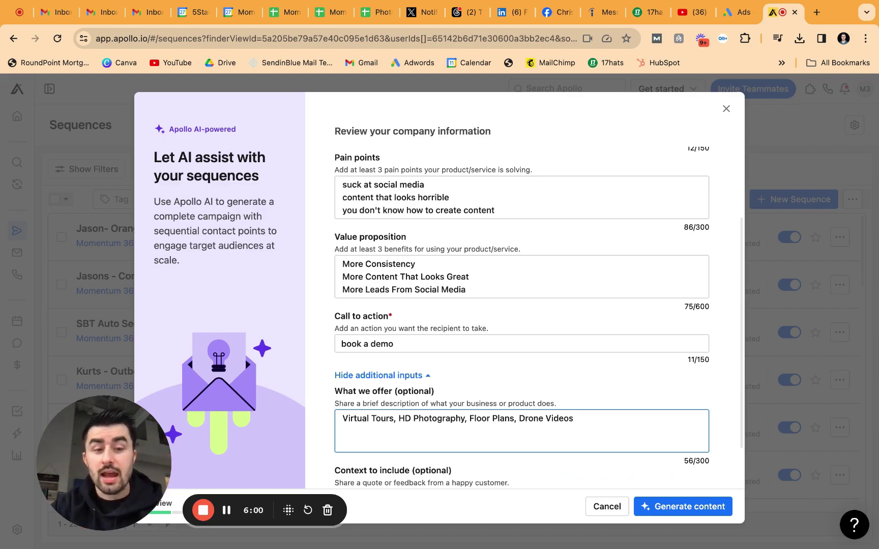
scroll(594, 398, "up", 2)
left_click(668, 507)
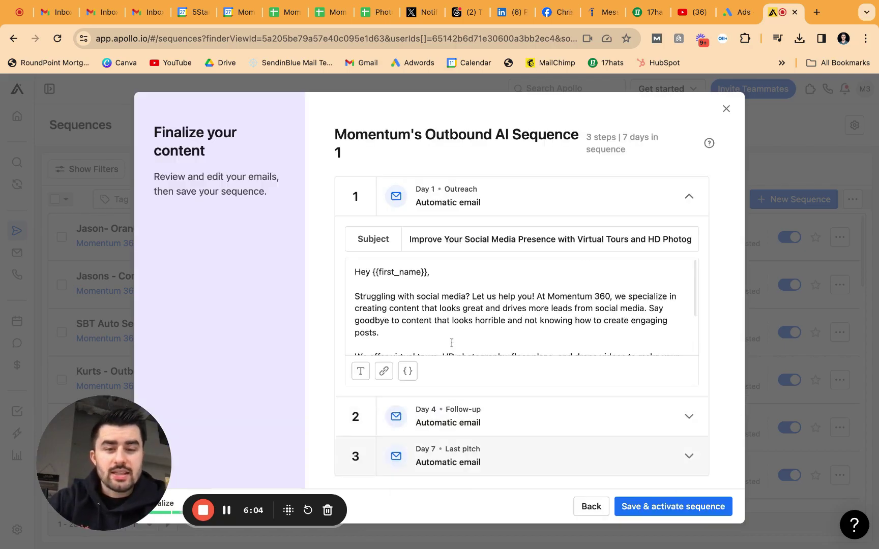
scroll(536, 304, "down", 3)
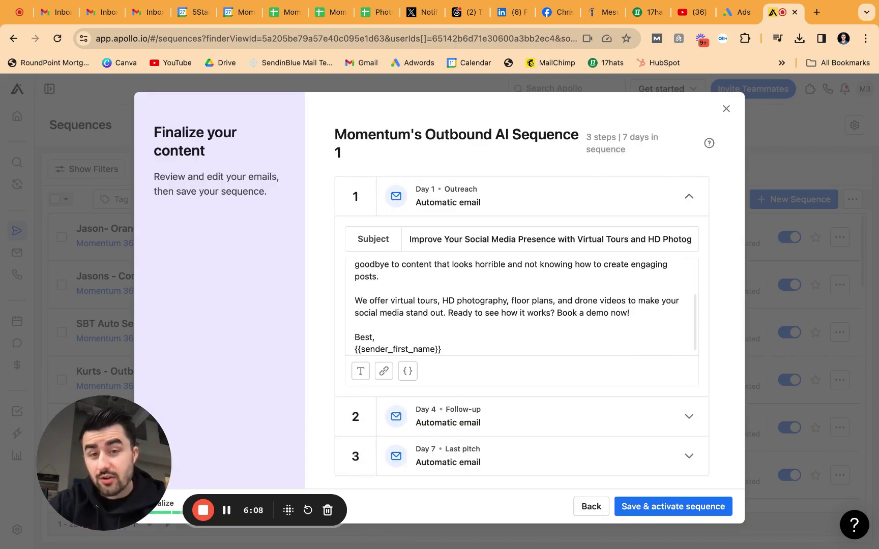
scroll(517, 306, "down", 1)
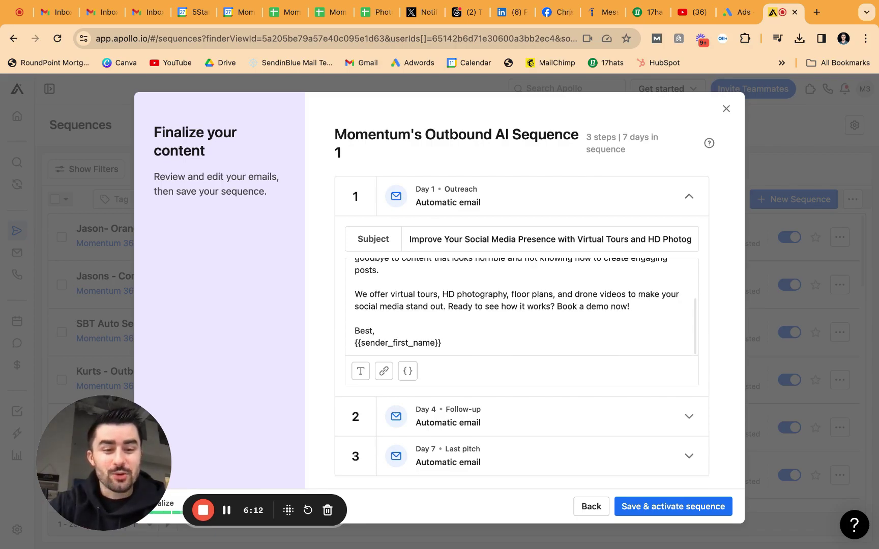
Reread the start of the Day 1 outreach email and show its text formatting options.
scroll(521, 305, "up", 4)
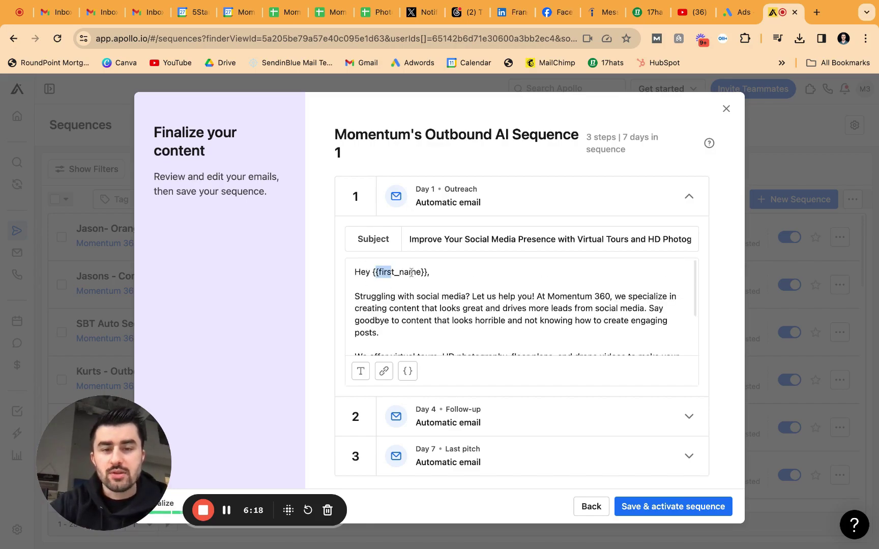
scroll(422, 301, "down", 1)
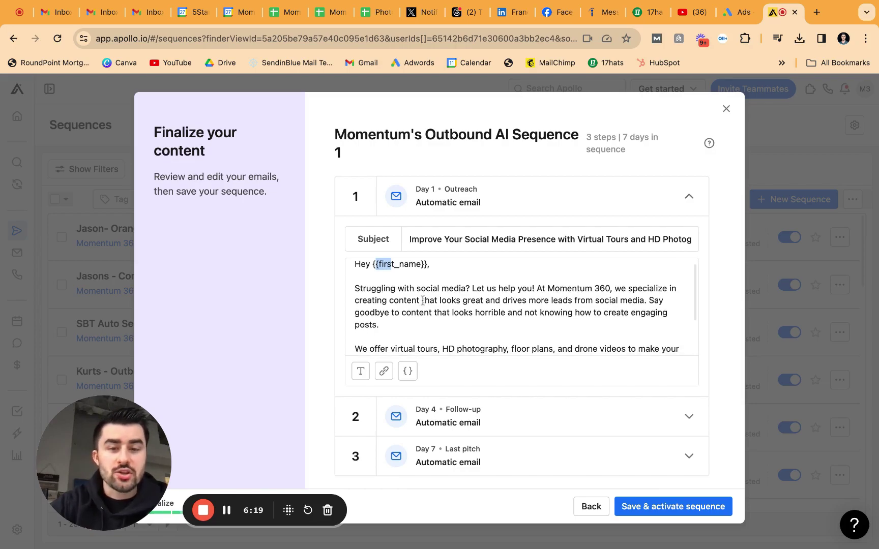
left_click(361, 372)
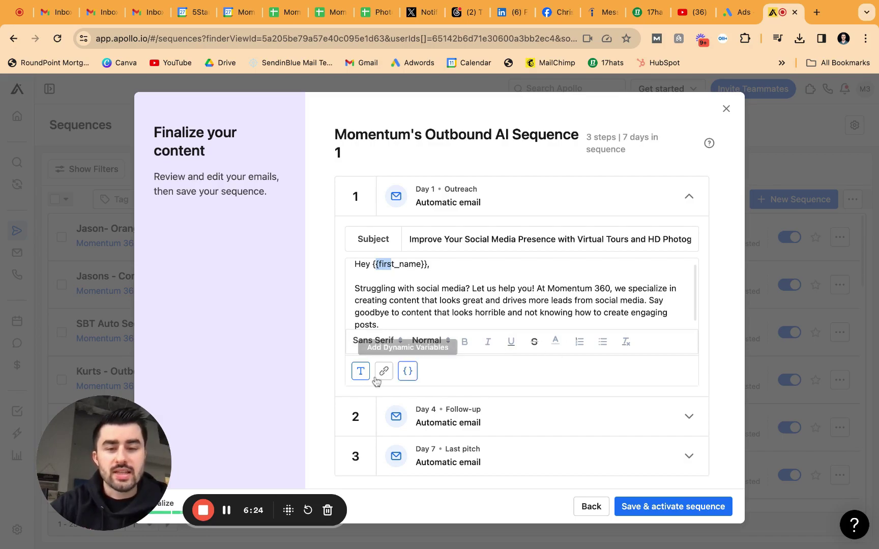
Look through the basic, custom and advanced dynamic variables available for the Day 1 email, then close the list.
left_click(407, 374)
scroll(500, 276, "down", 7)
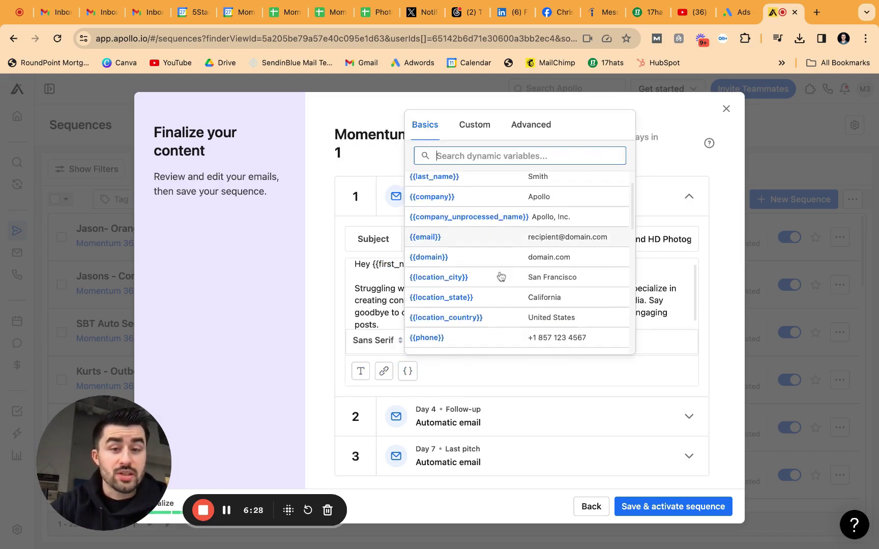
scroll(500, 277, "up", 5)
scroll(500, 275, "down", 1)
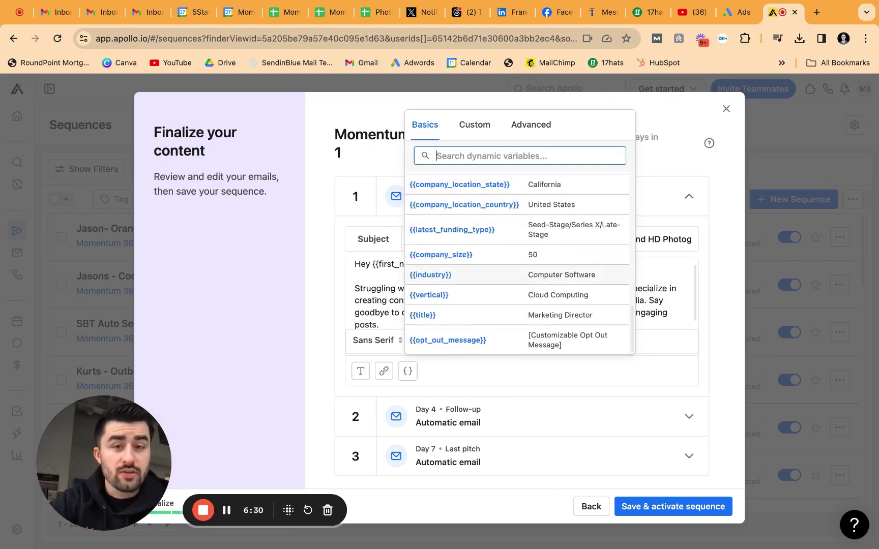
left_click(531, 129)
left_click(474, 127)
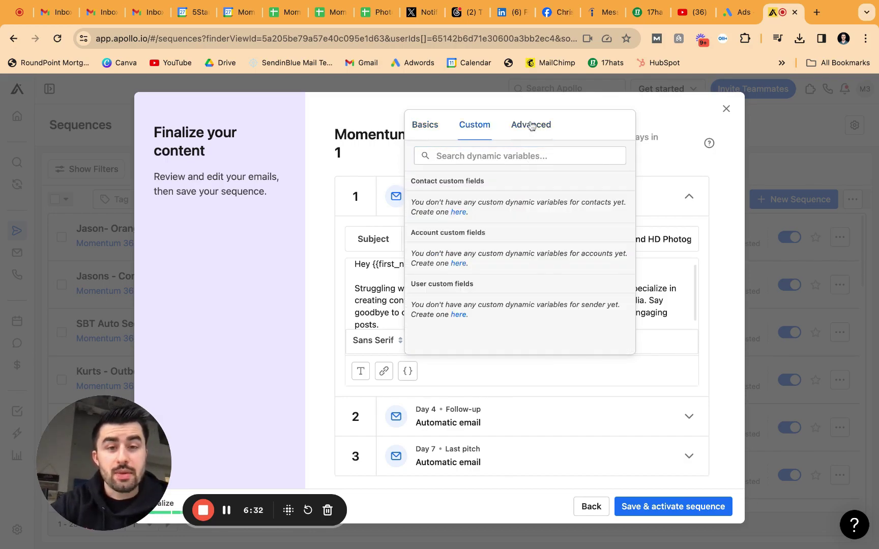
left_click(529, 127)
left_click(482, 121)
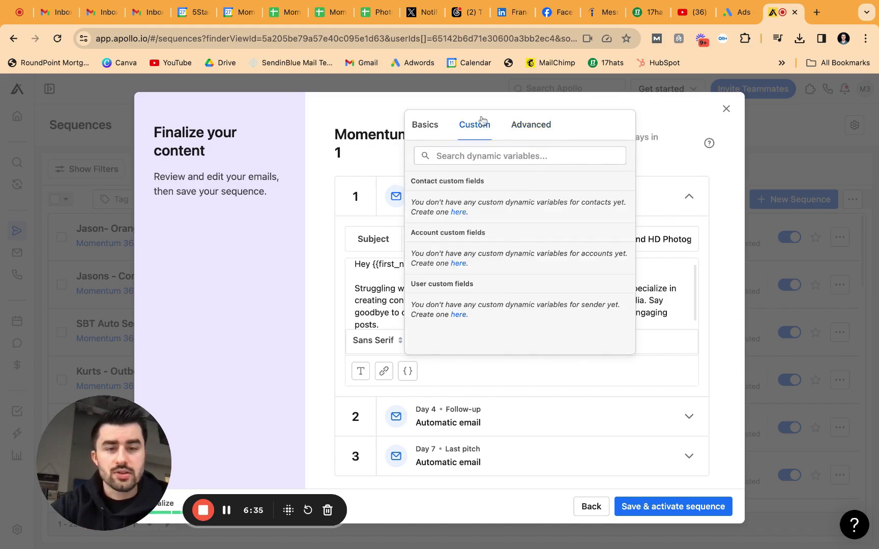
left_click(440, 134)
left_click(455, 284)
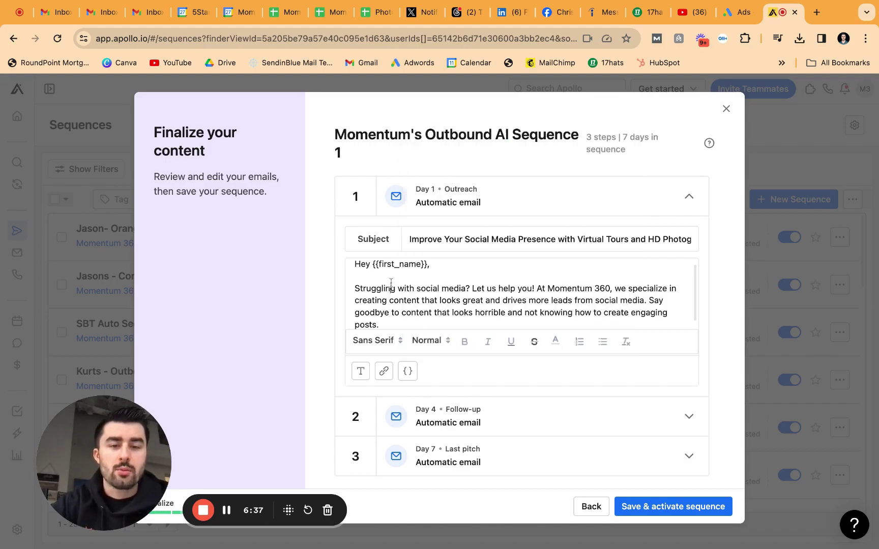
Read the rest of the Day 1 email, the Day 4 follow-up and the Day 7 last pitch.
scroll(456, 283, "down", 1)
scroll(456, 283, "down", 2)
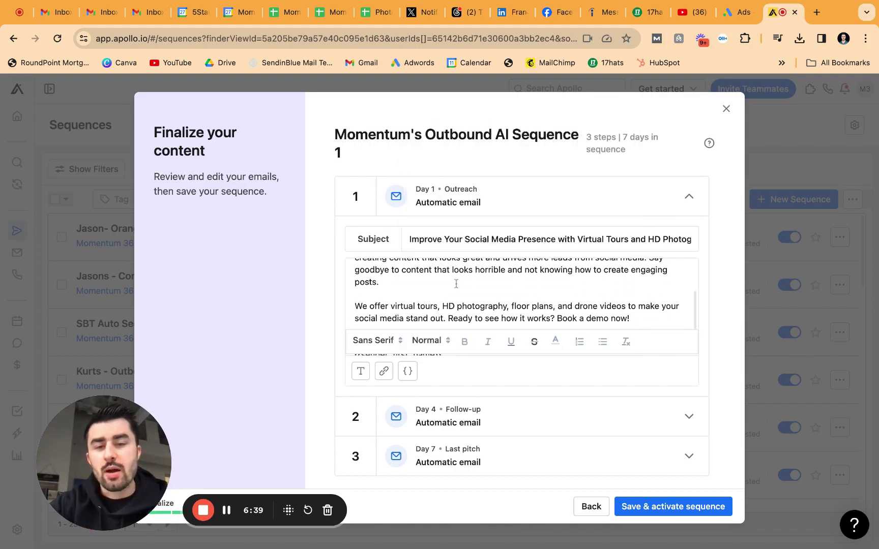
scroll(456, 283, "up", 3)
scroll(460, 281, "down", 3)
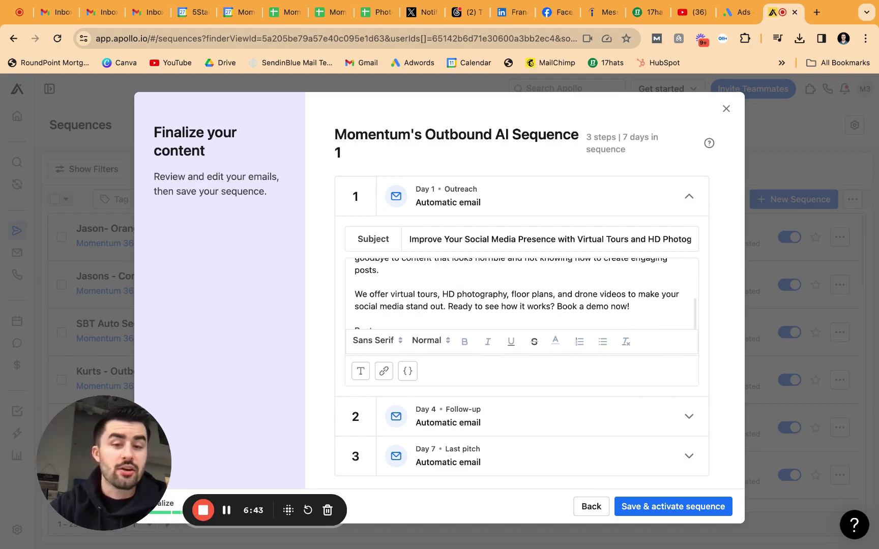
left_click(667, 423)
scroll(567, 345, "down", 1)
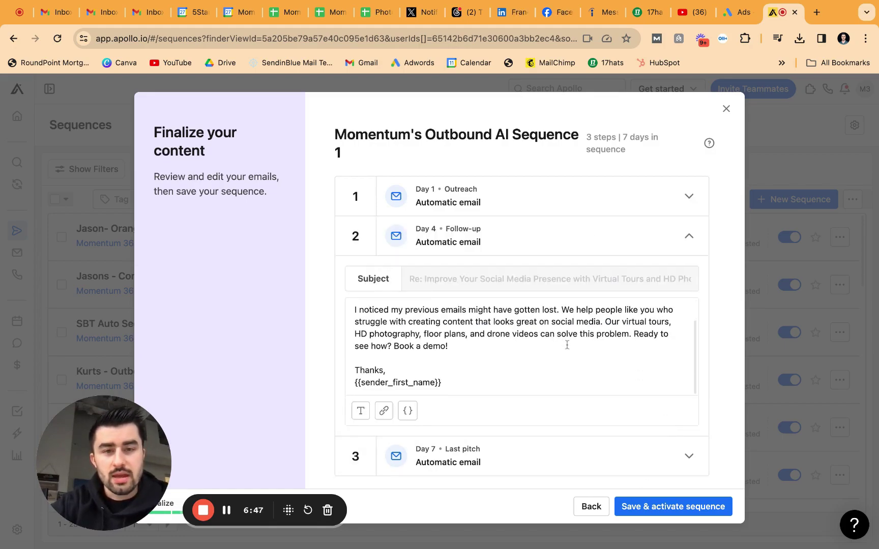
left_click(541, 463)
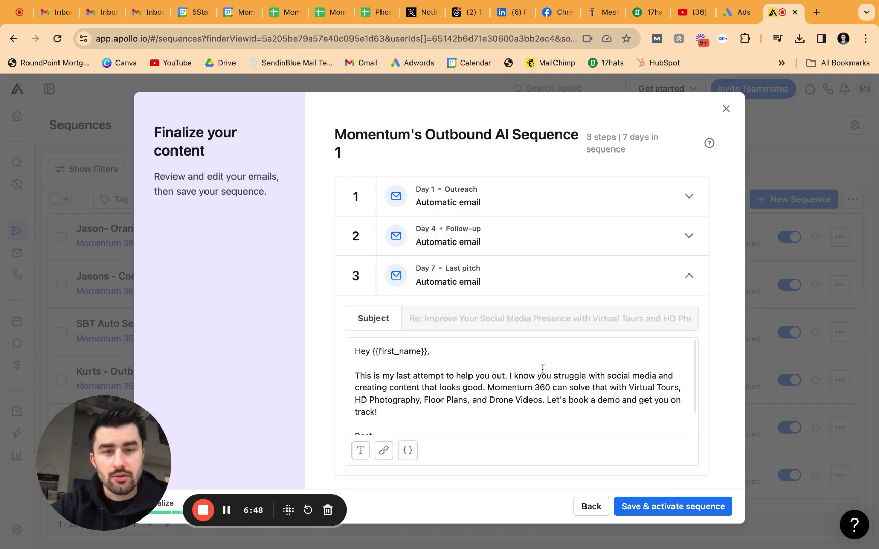
scroll(542, 368, "down", 1)
scroll(532, 388, "up", 1)
Save and activate the AI sequence, and dismiss the ready notice and the options for adding contacts.
left_click(653, 507)
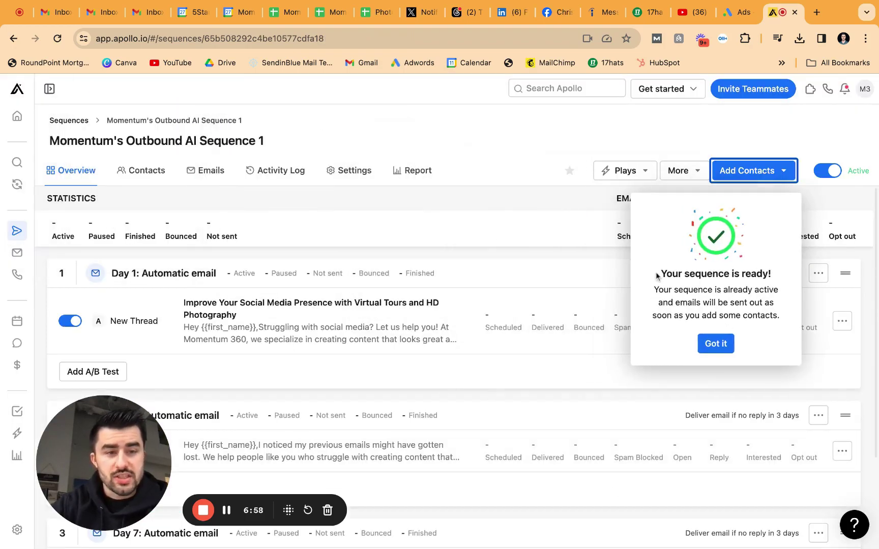
left_click(714, 345)
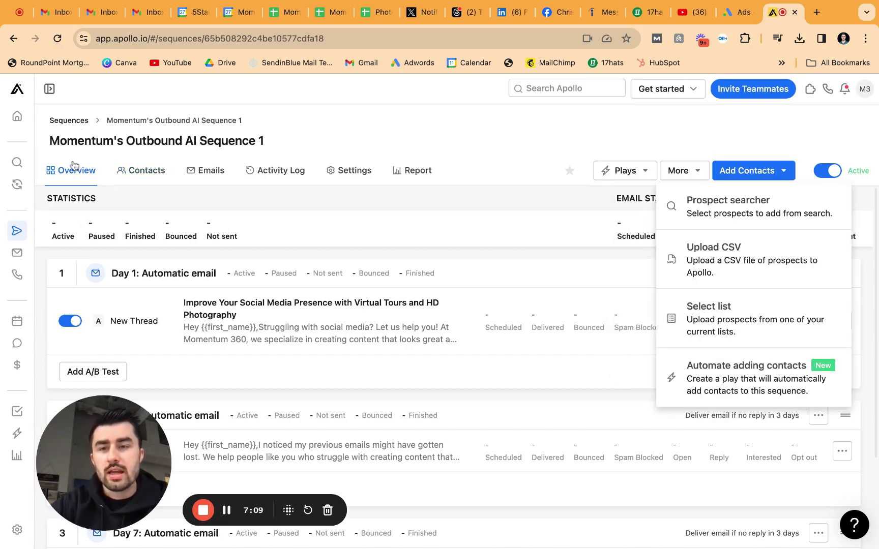
left_click(155, 130)
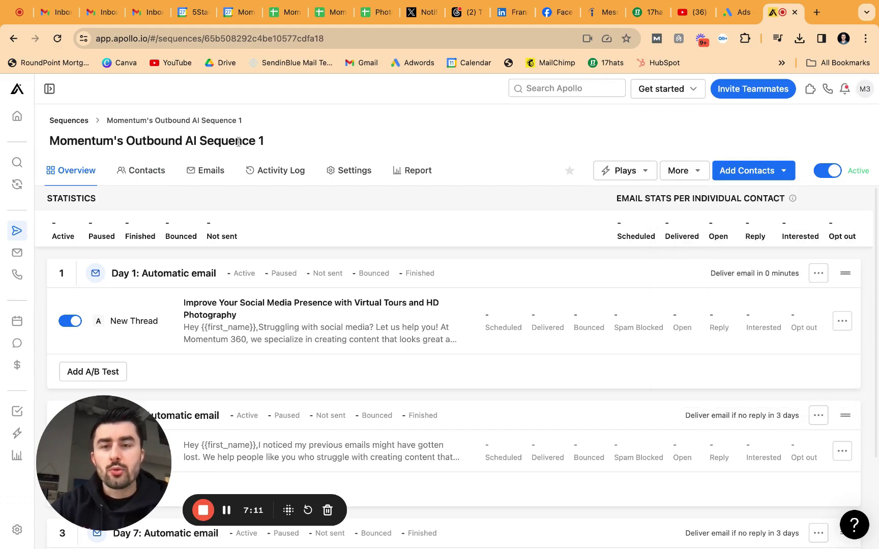
Open the sequence's settings and examine its name, folder, owner, schedule choices, ruleset and email limits.
double_click(238, 142)
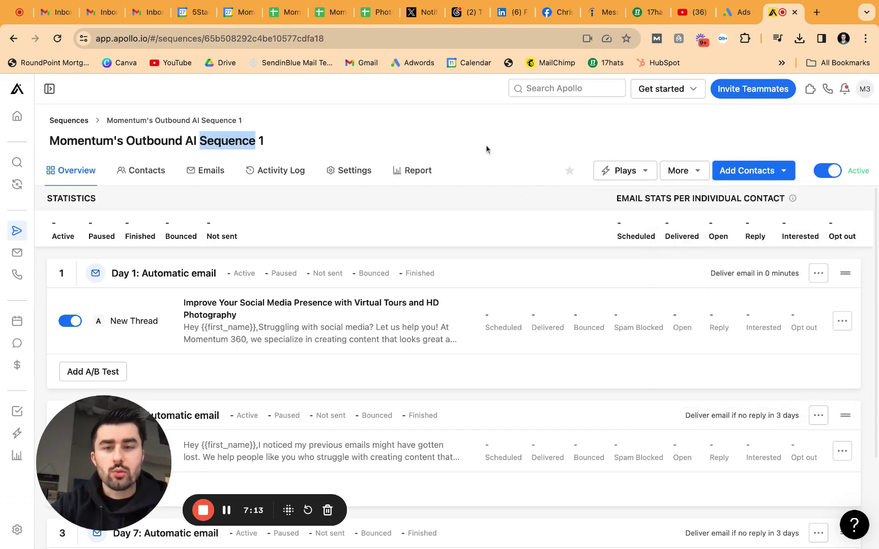
left_click(337, 171)
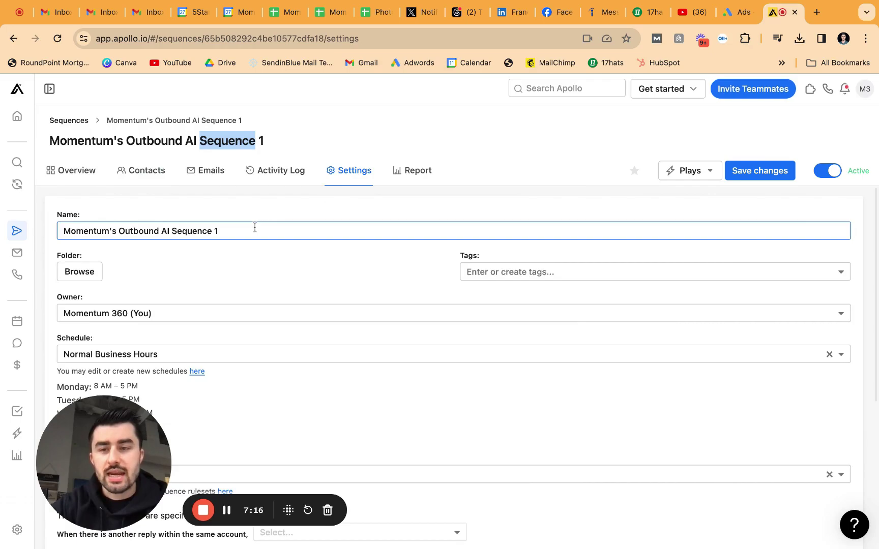
scroll(255, 229, "down", 1)
scroll(238, 236, "down", 3)
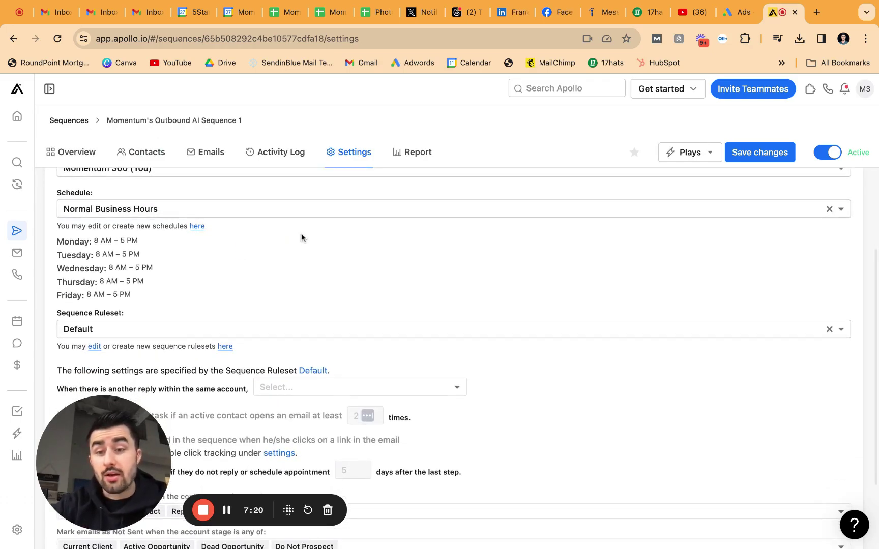
scroll(146, 227, "down", 1)
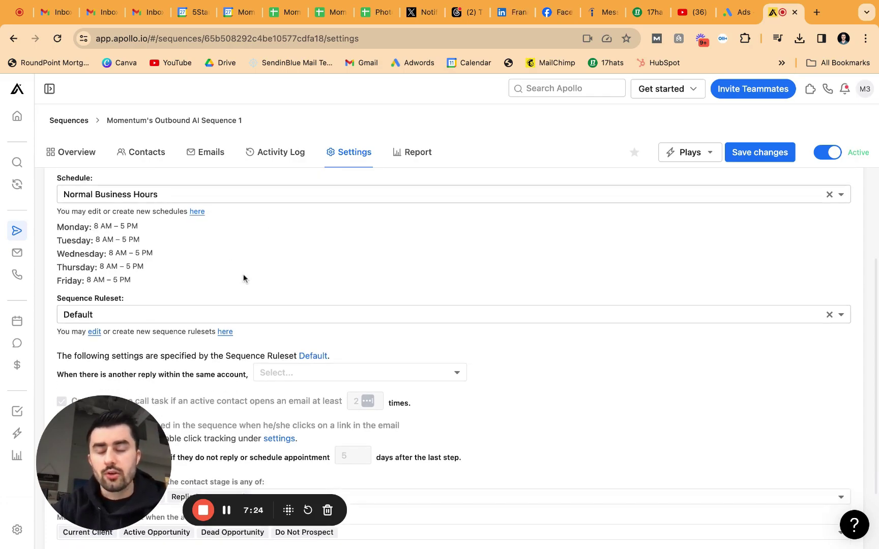
scroll(243, 274, "down", 2)
scroll(243, 278, "down", 4)
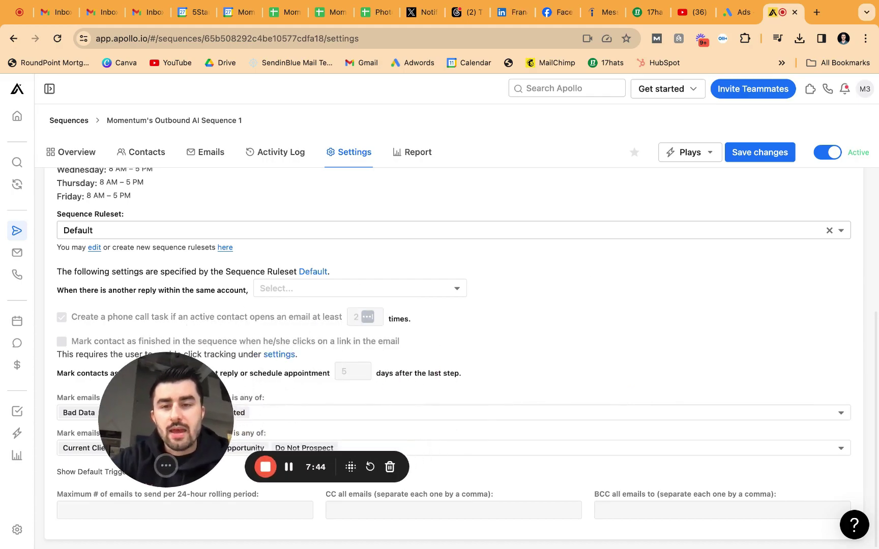
scroll(495, 304, "up", 5)
left_click(474, 279)
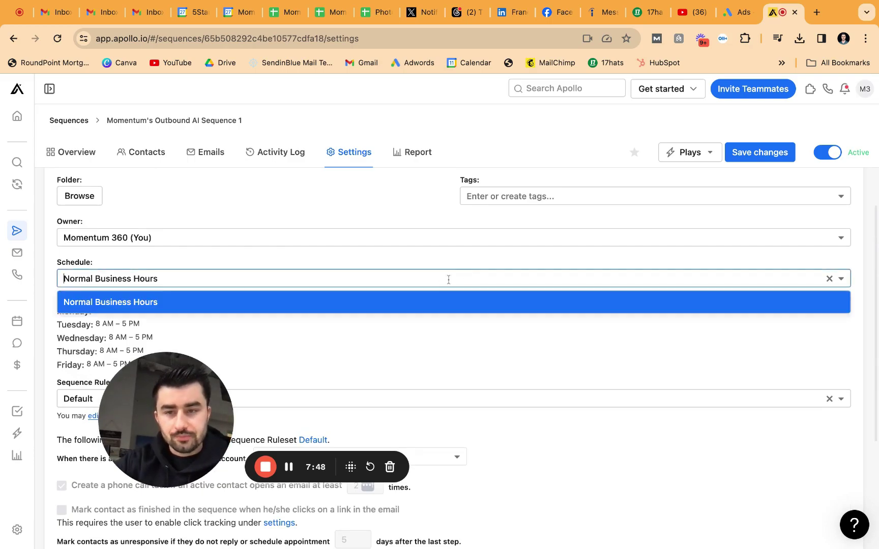
left_click(440, 240)
scroll(398, 224, "up", 3)
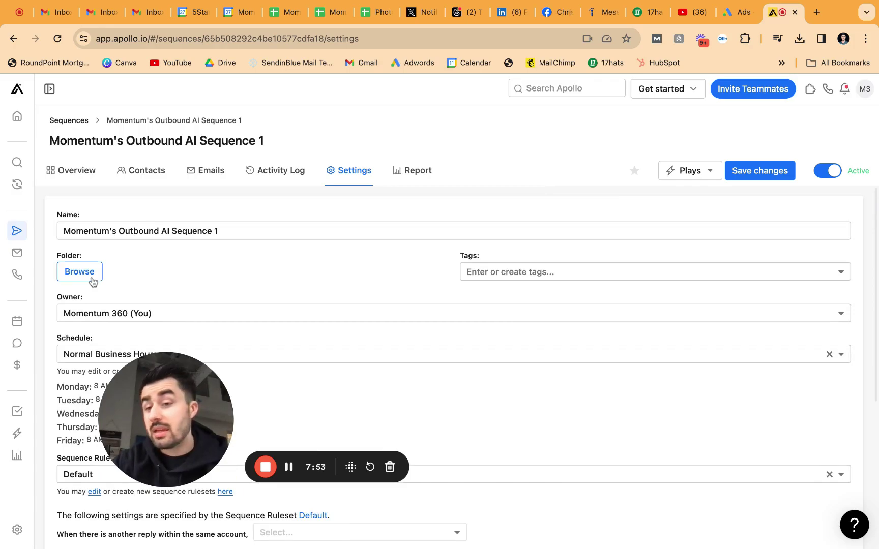
View the sequence's report, activity log, emails and contacts pages, reading through the logged activity.
left_click(409, 171)
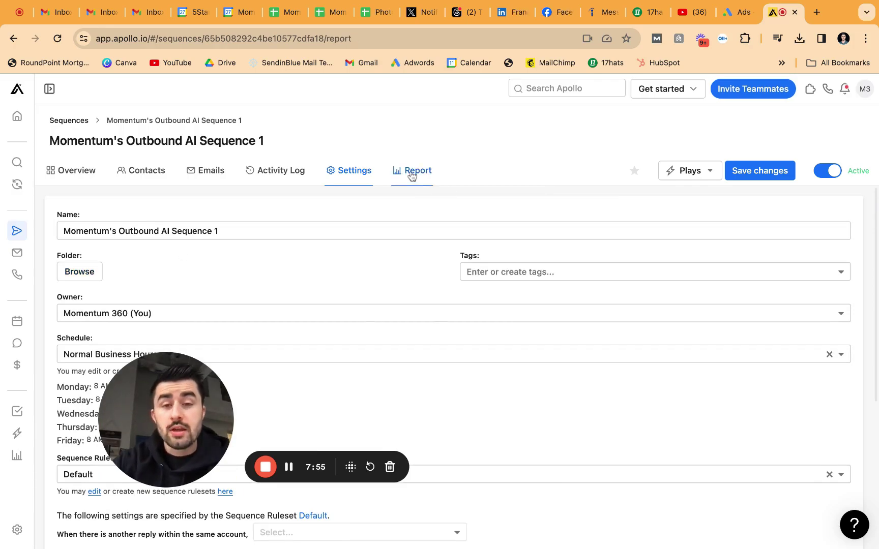
left_click(288, 171)
scroll(337, 277, "down", 1)
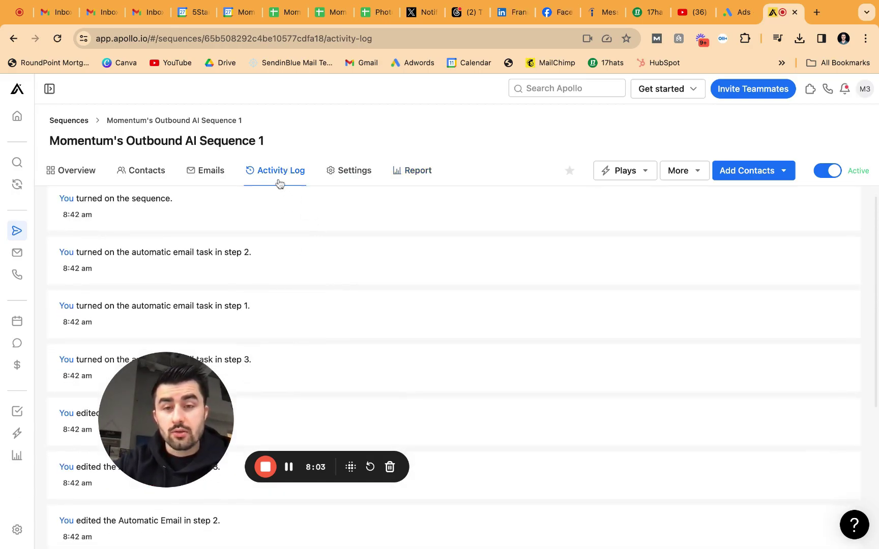
scroll(342, 275, "up", 1)
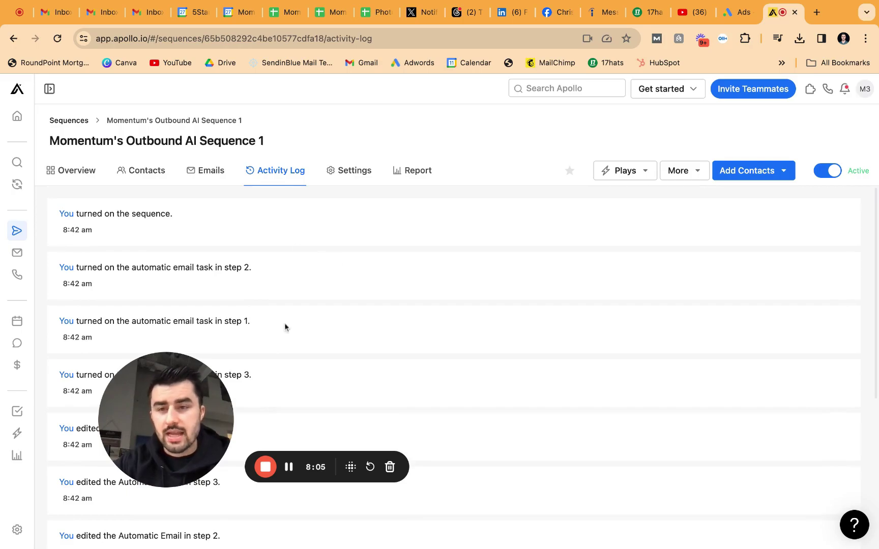
scroll(154, 270, "down", 3)
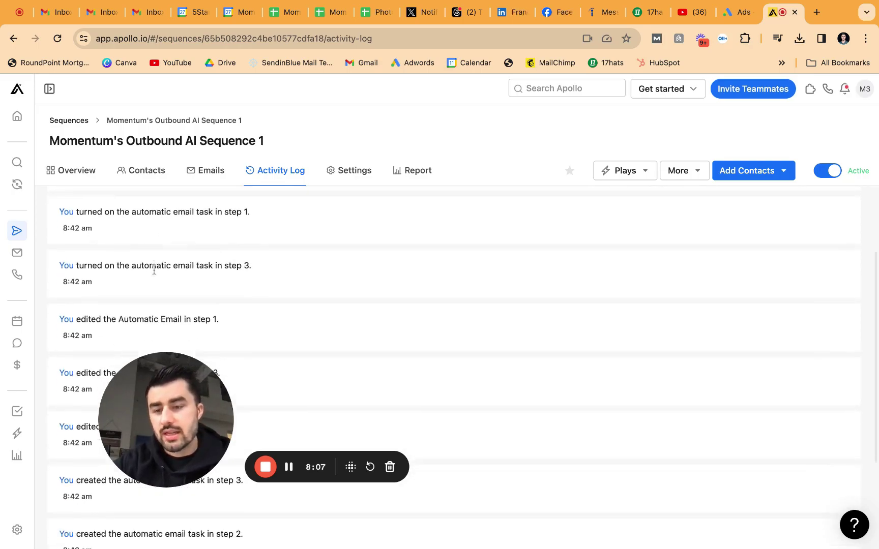
scroll(219, 265, "up", 3)
left_click(210, 181)
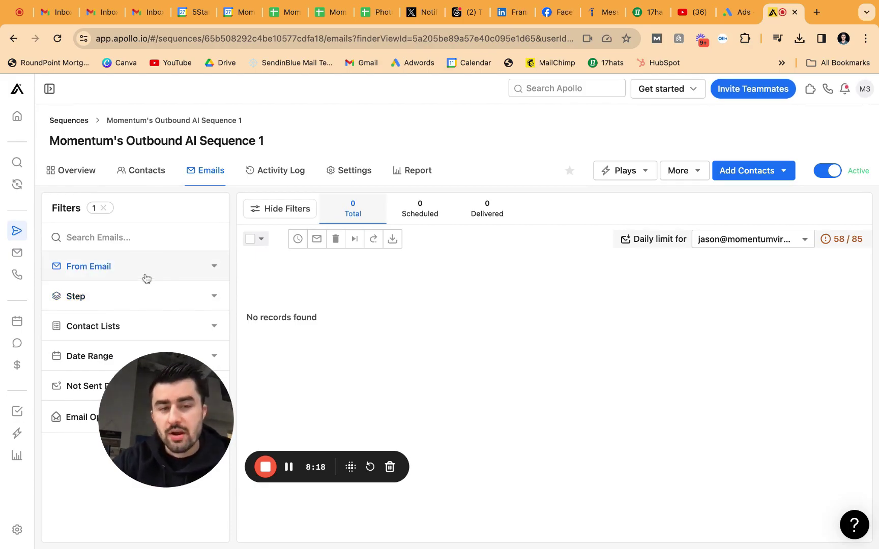
left_click(146, 179)
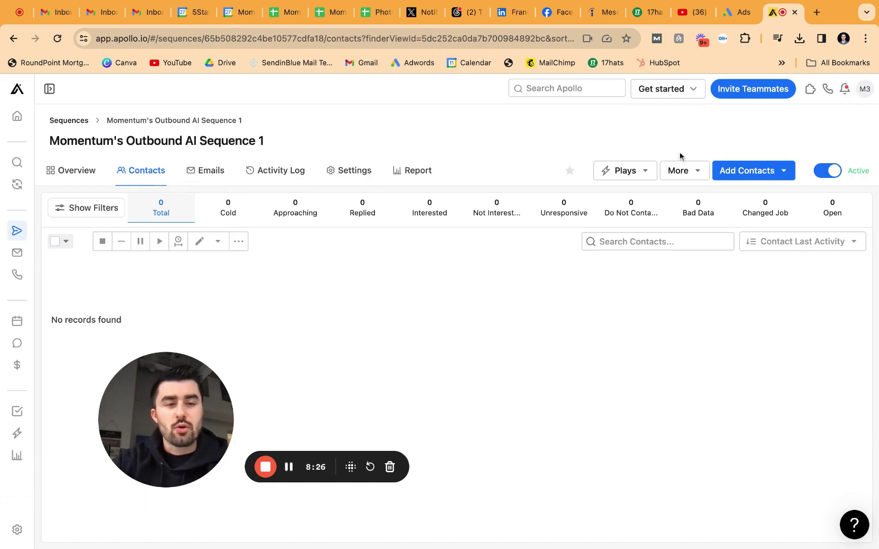
Open the prospect searcher for adding contacts to the sequence, and examine the people results and available search filters.
left_click(747, 176)
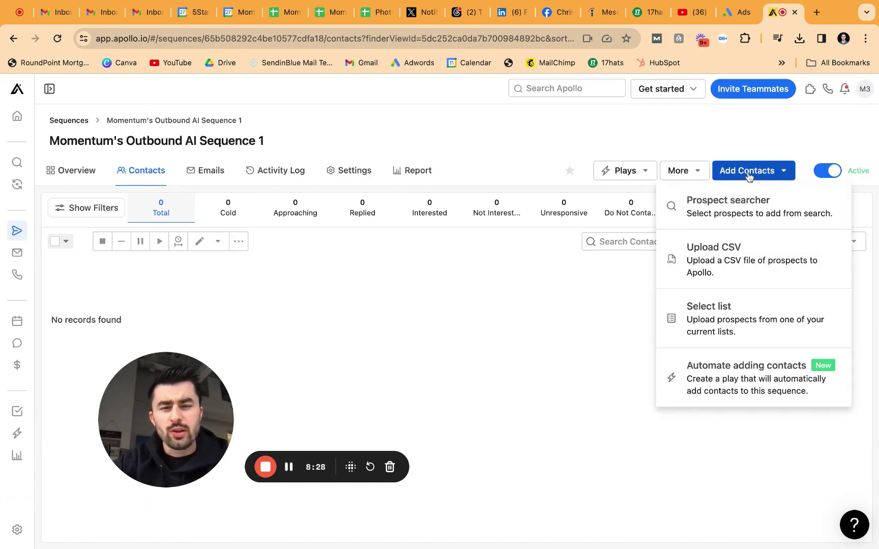
left_click(792, 210)
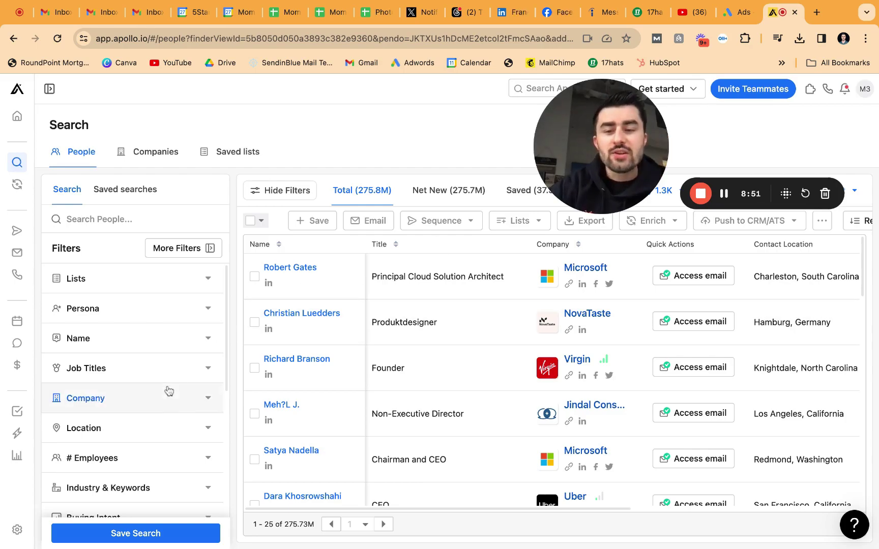
scroll(168, 391, "down", 3)
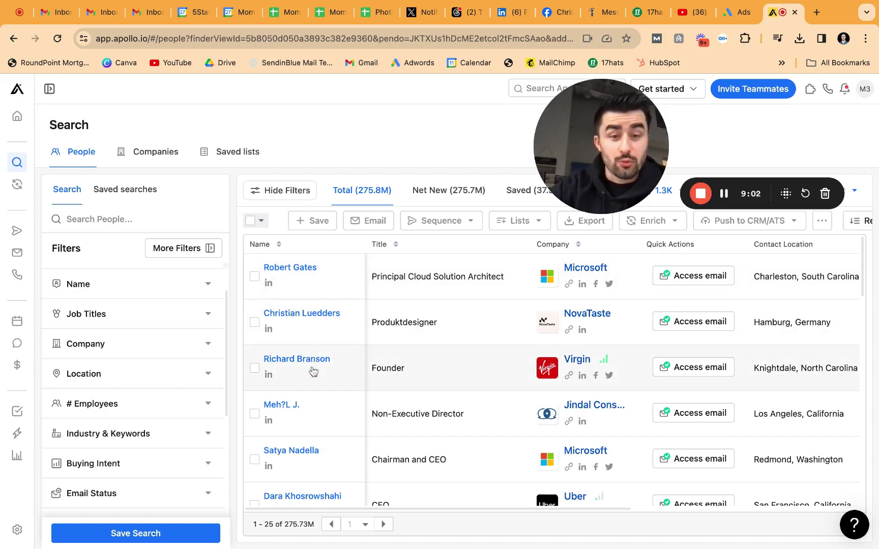
scroll(316, 370, "down", 2)
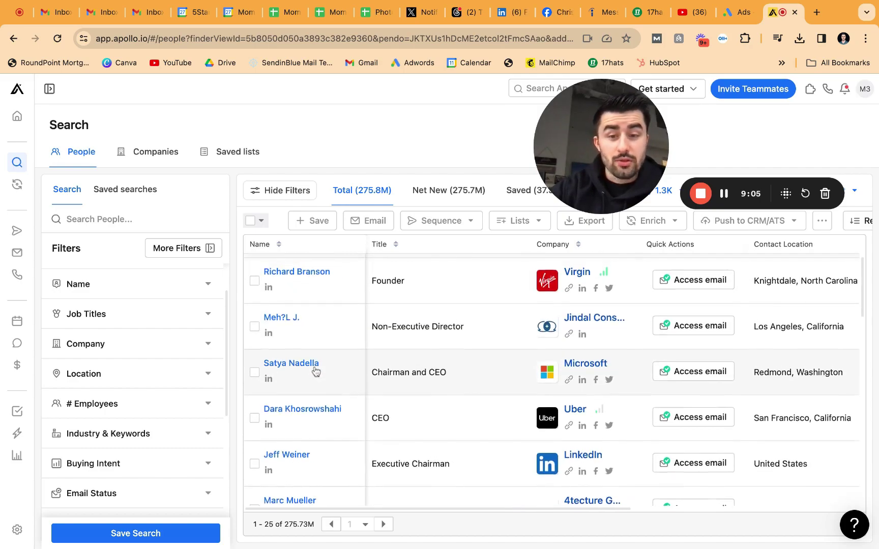
scroll(319, 356, "up", 2)
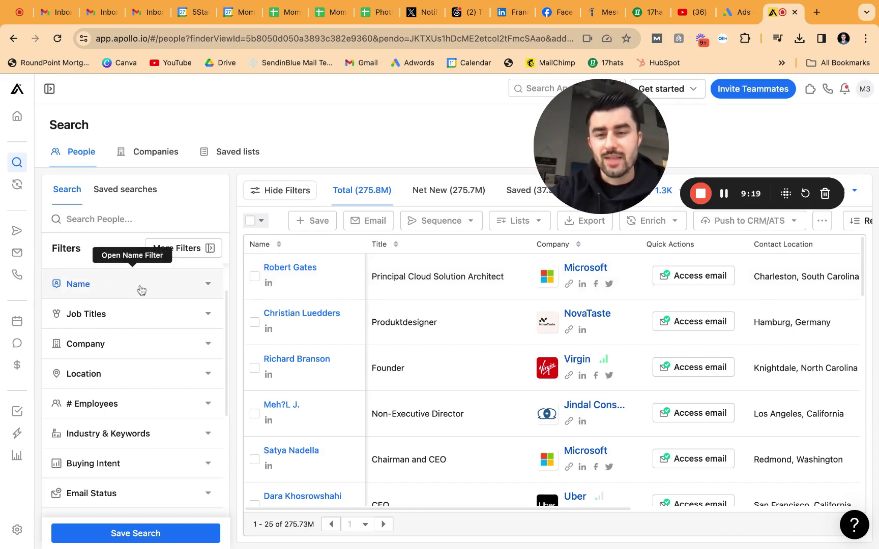
scroll(142, 290, "down", 1)
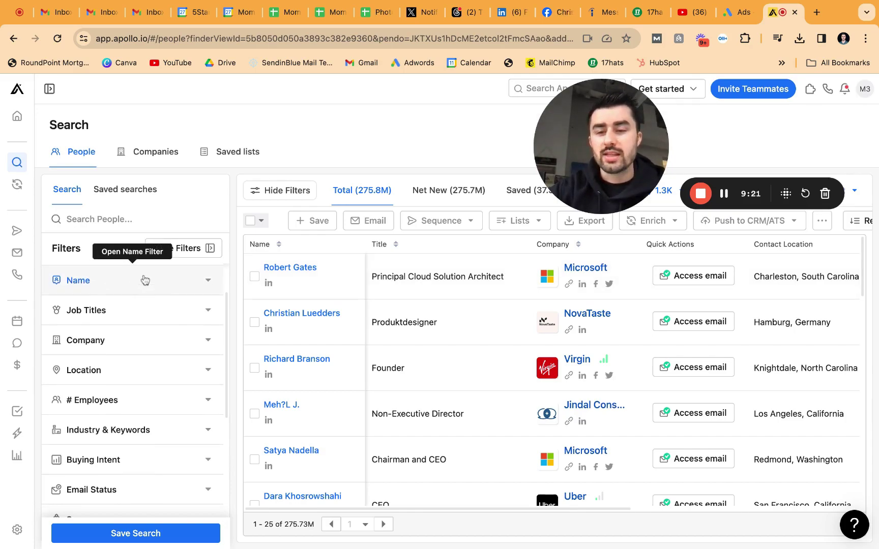
scroll(145, 280, "down", 3)
scroll(142, 347, "up", 3)
scroll(145, 348, "up", 3)
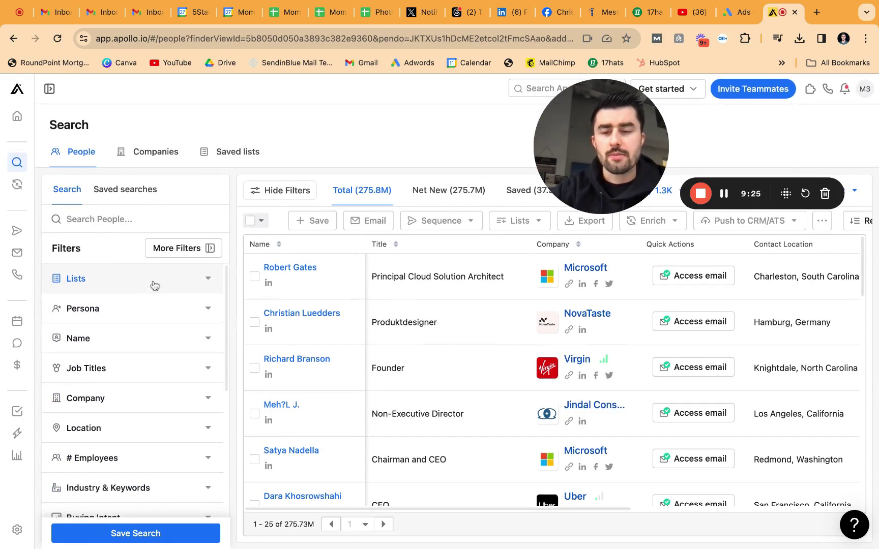
Look through the Lists, Persona and Name filters of the people search without setting any of them.
left_click(142, 289)
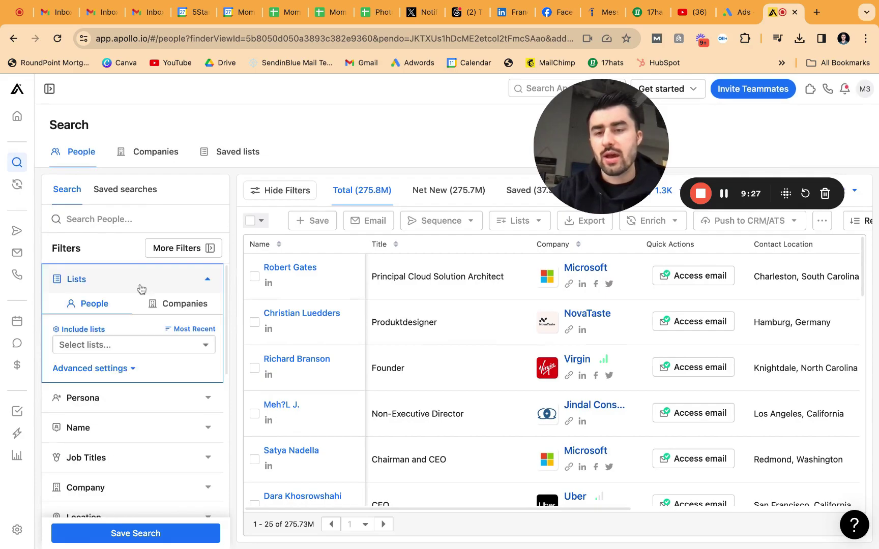
left_click(160, 288)
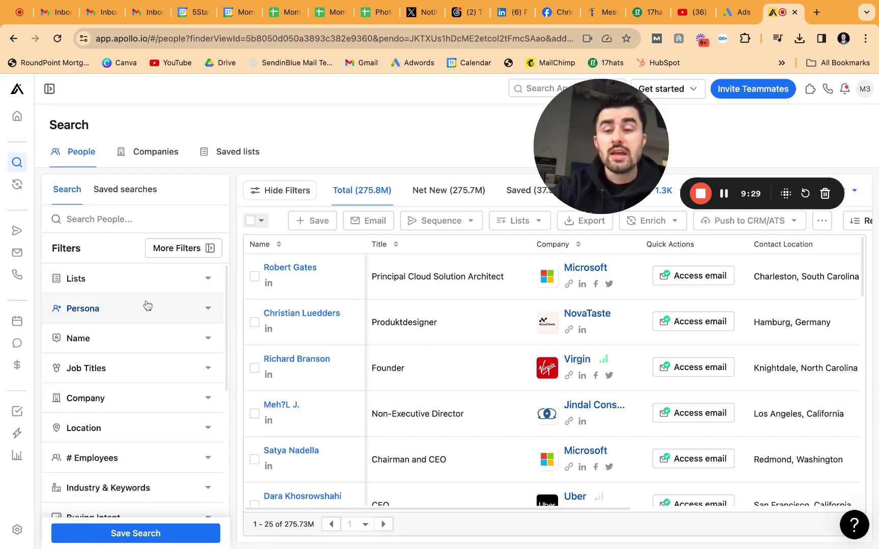
left_click(147, 306)
left_click(160, 309)
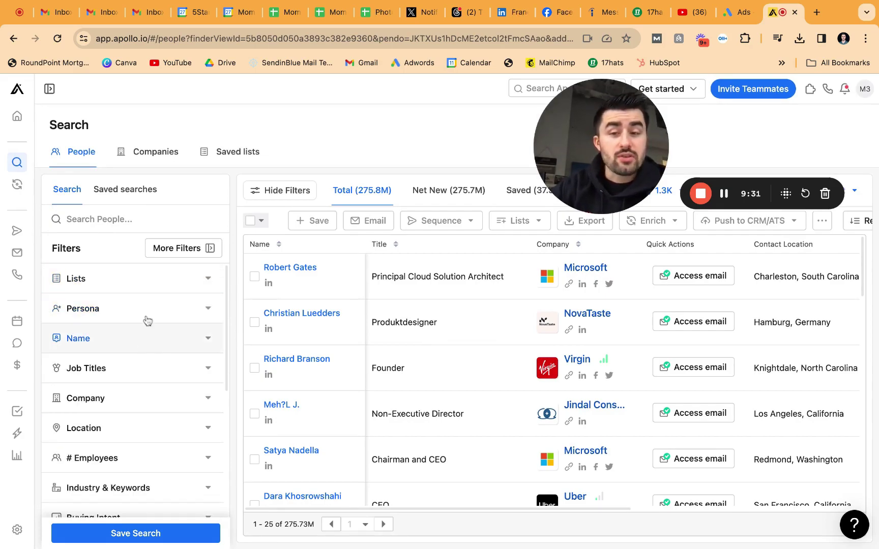
scroll(142, 311, "down", 1)
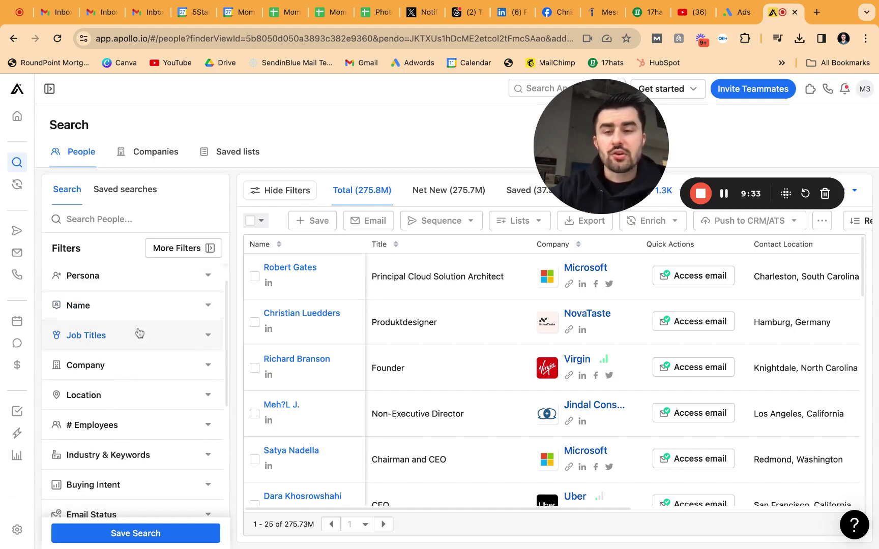
left_click(145, 314)
left_click(145, 311)
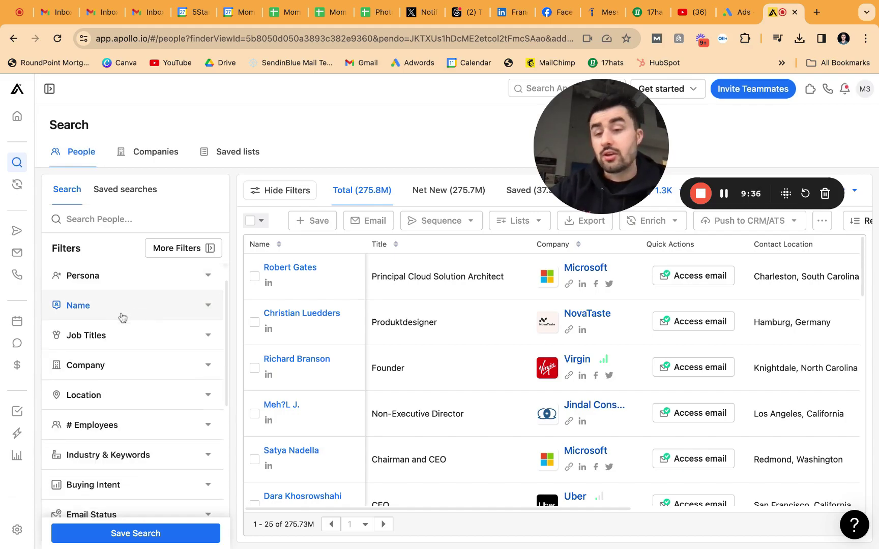
Filter the people search by the job title realtor and look through the matching contacts.
left_click(137, 337)
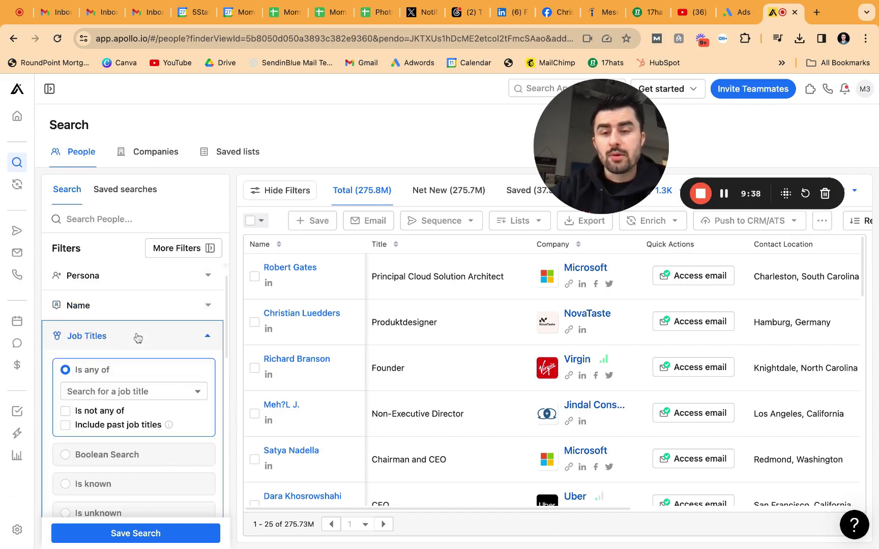
left_click(124, 393)
type("realt")
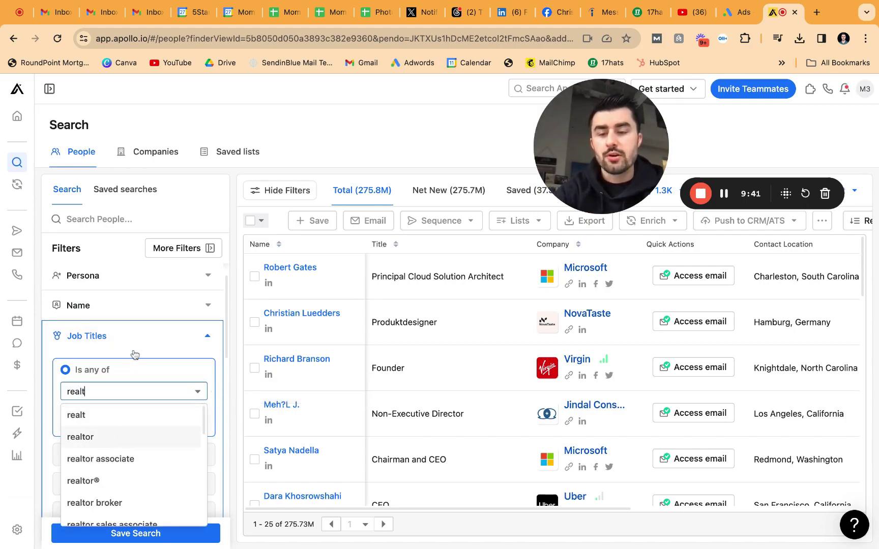
left_click(105, 436)
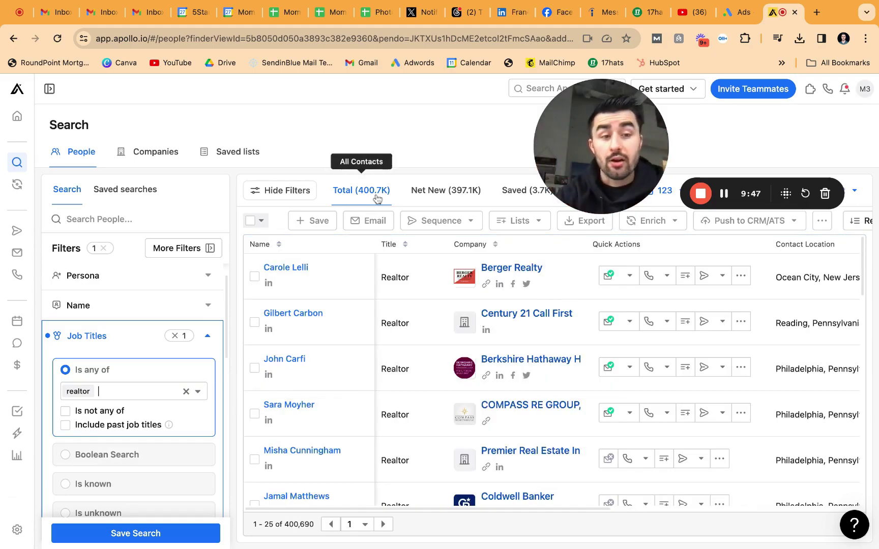
scroll(694, 352, "down", 7)
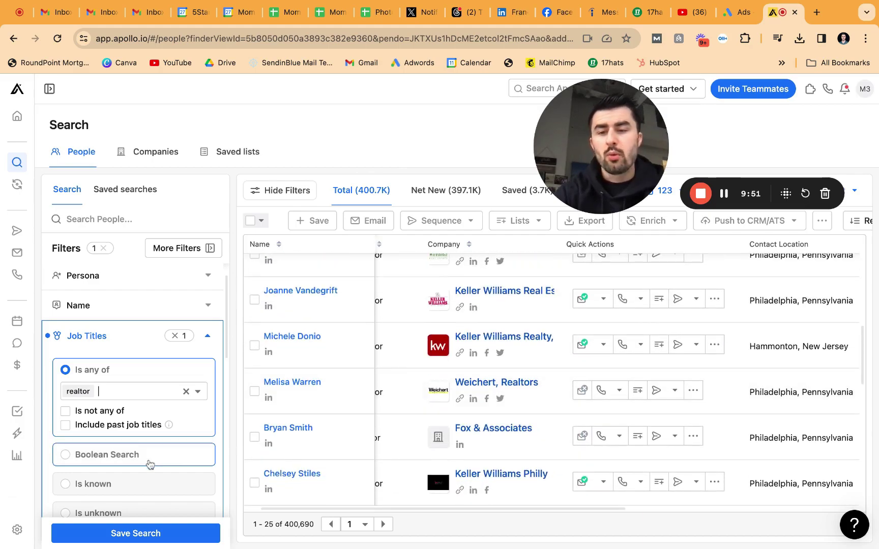
Try the Owner management level on the realtor search, look through the matching contacts, and clear that level again.
scroll(149, 464, "down", 5)
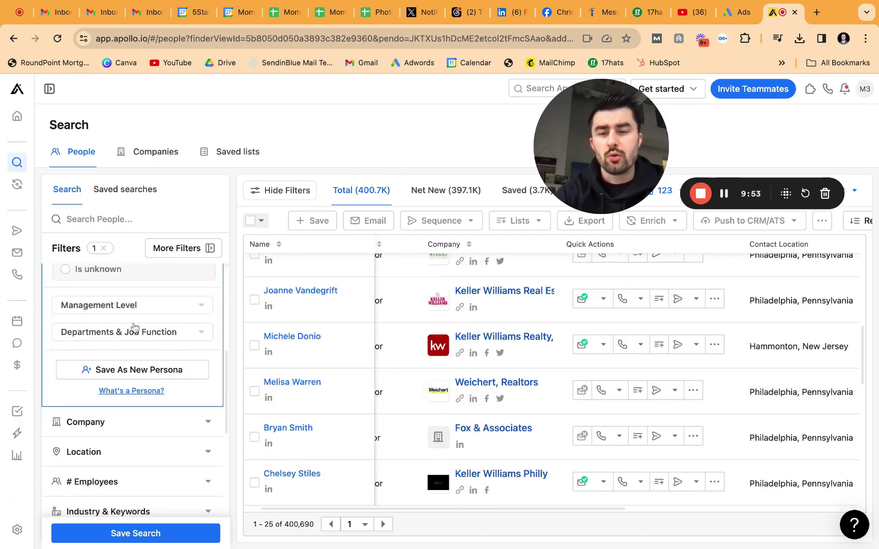
left_click(135, 305)
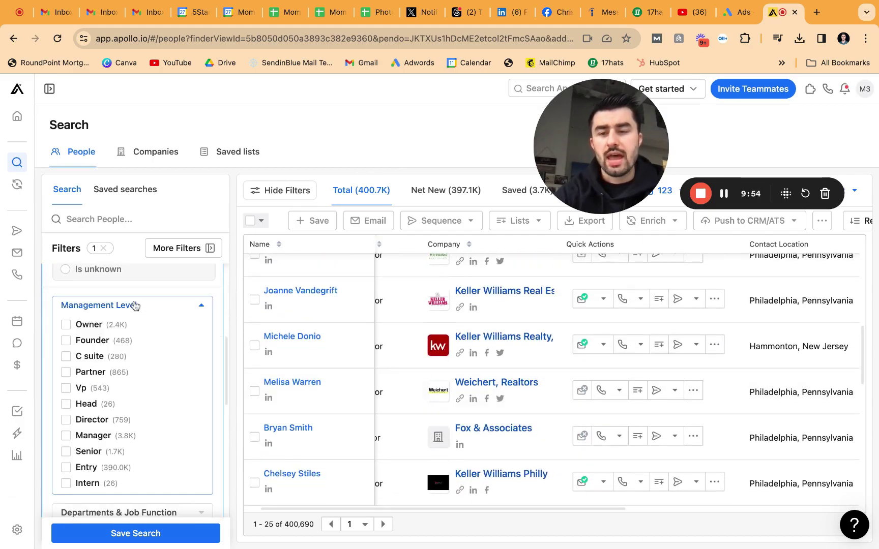
left_click(65, 325)
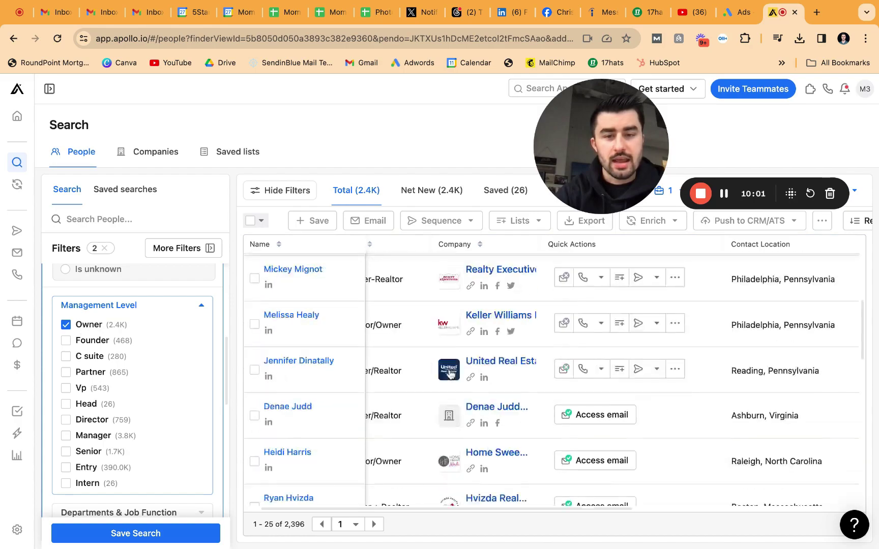
scroll(719, 473, "down", 10)
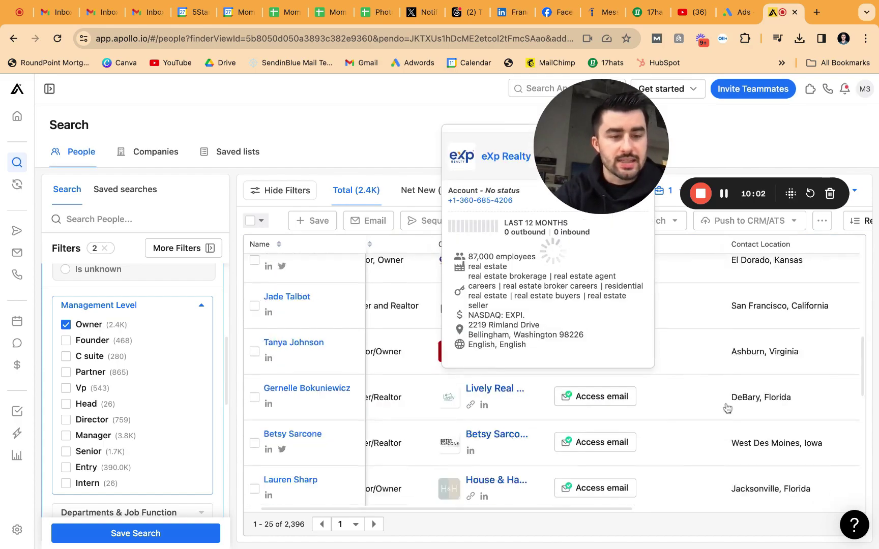
scroll(681, 392, "down", 10)
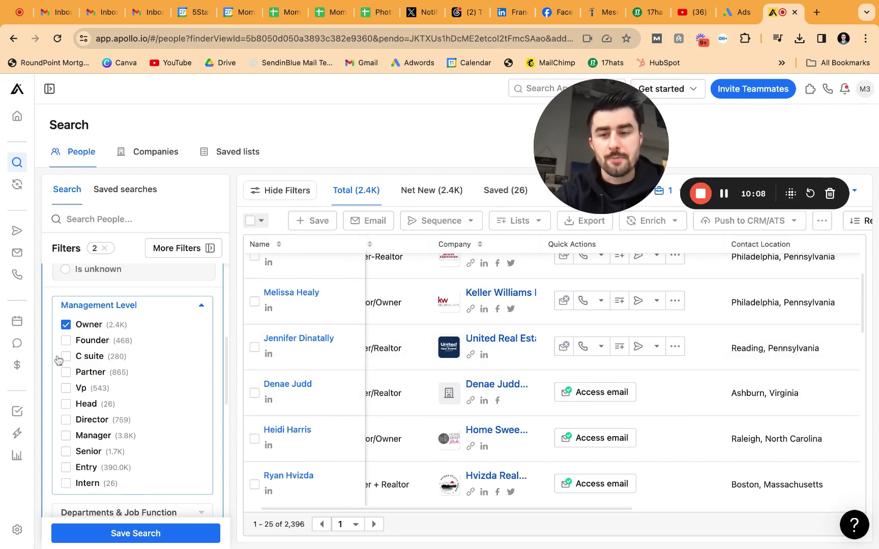
left_click(66, 324)
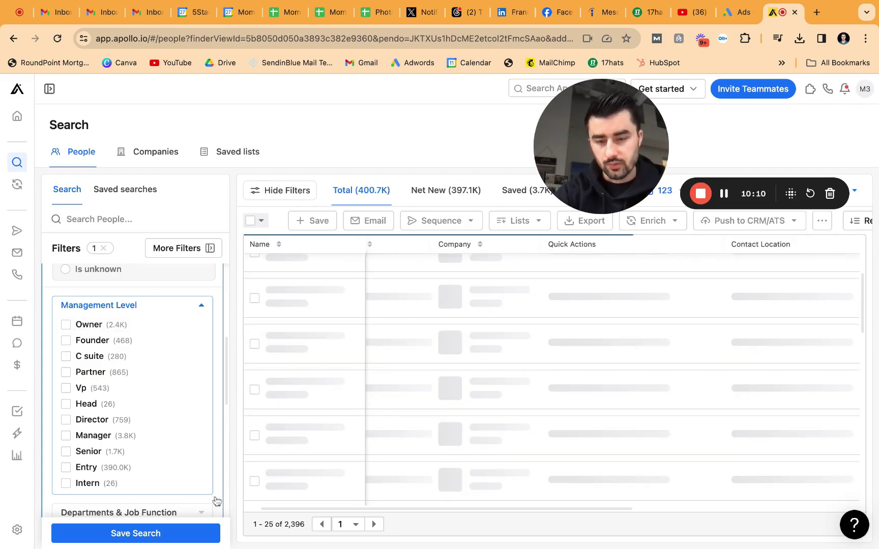
Narrow the realtor search to the Sales department and check the job titles in the results.
scroll(216, 500, "down", 3)
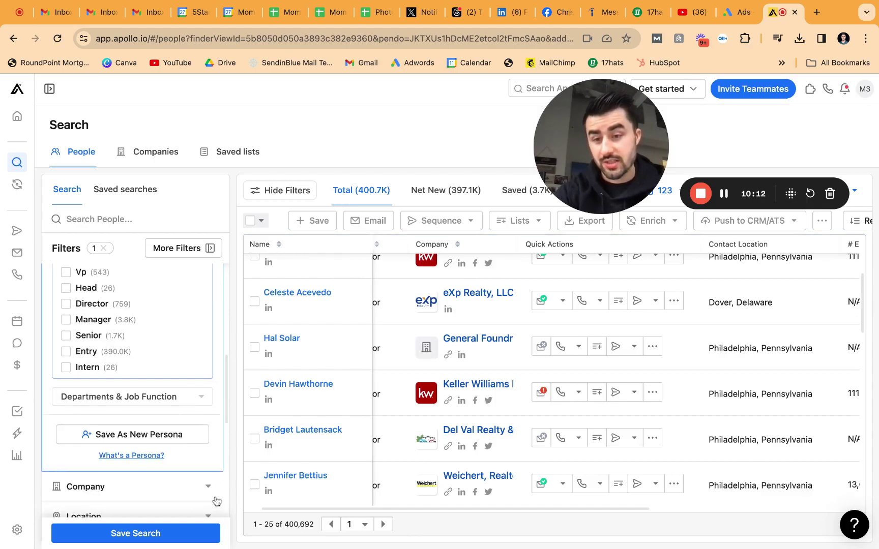
left_click(195, 396)
scroll(185, 407, "down", 5)
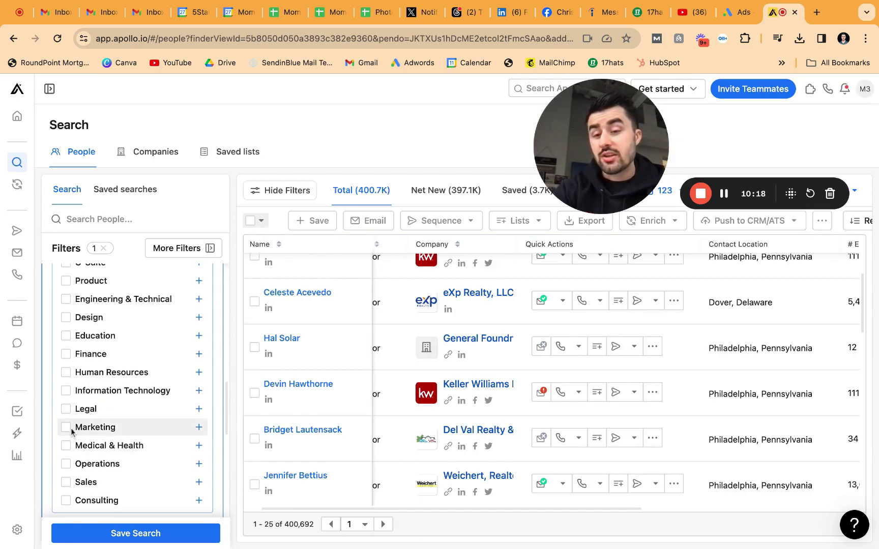
scroll(66, 443, "down", 1)
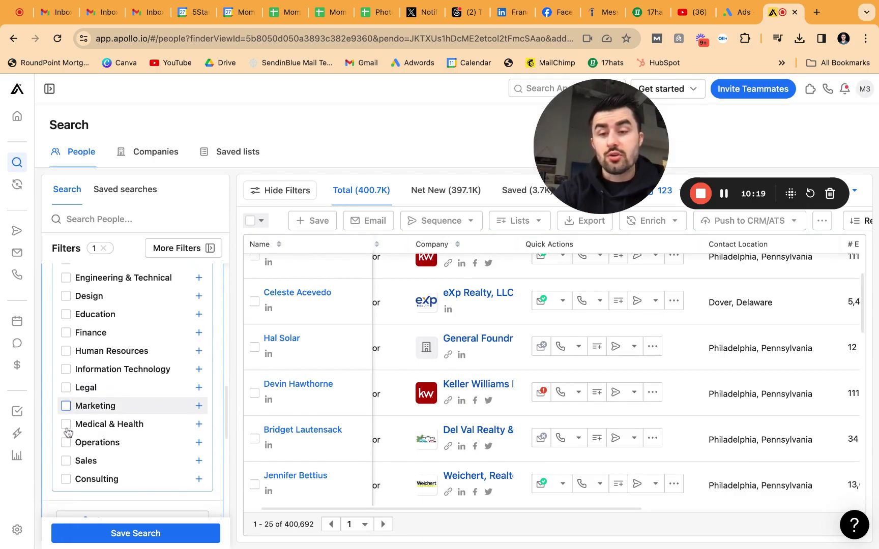
left_click(65, 460)
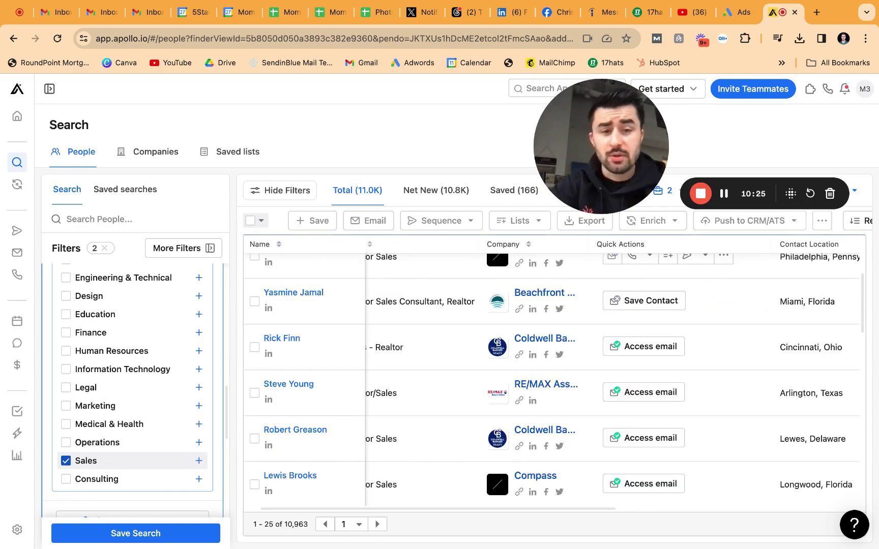
scroll(465, 372, "left", 2)
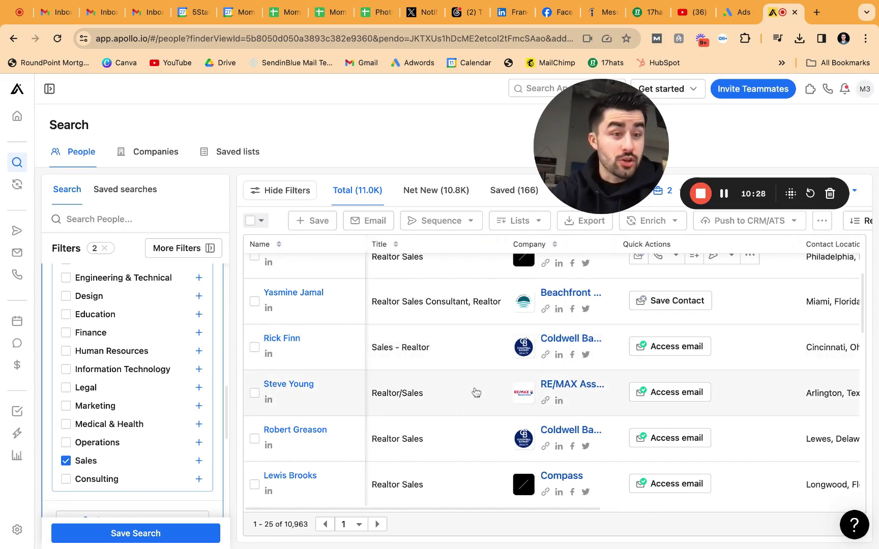
Open the Company filter and examine its options for including or excluding companies.
scroll(154, 392, "down", 5)
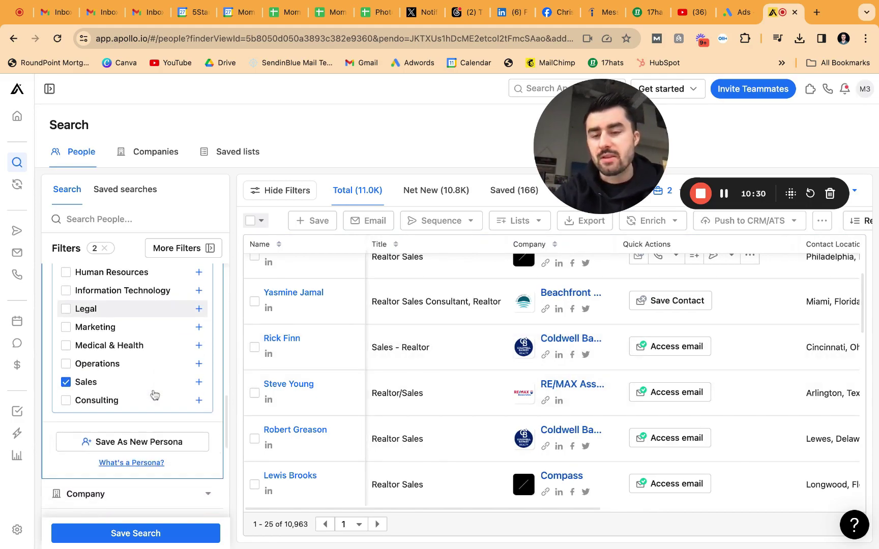
scroll(154, 393, "down", 2)
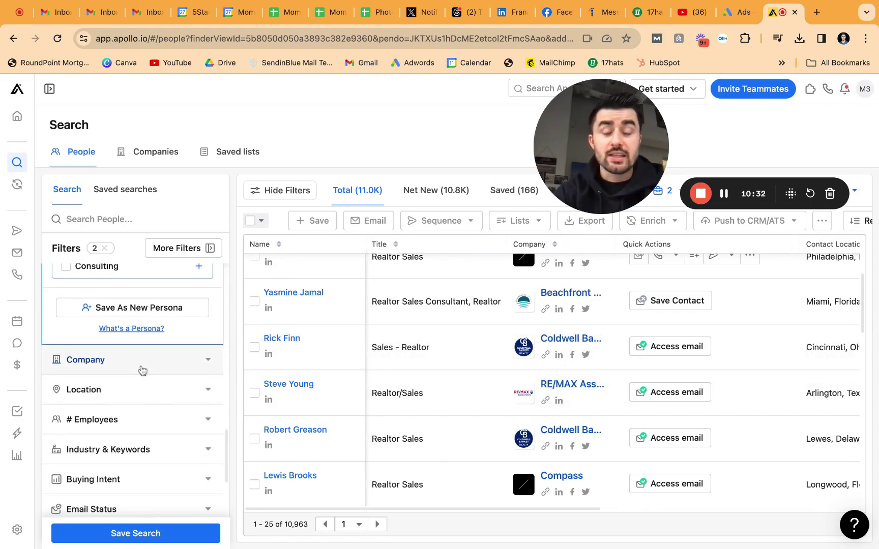
left_click(142, 369)
scroll(139, 368, "down", 6)
scroll(161, 342, "up", 4)
scroll(161, 339, "up", 8)
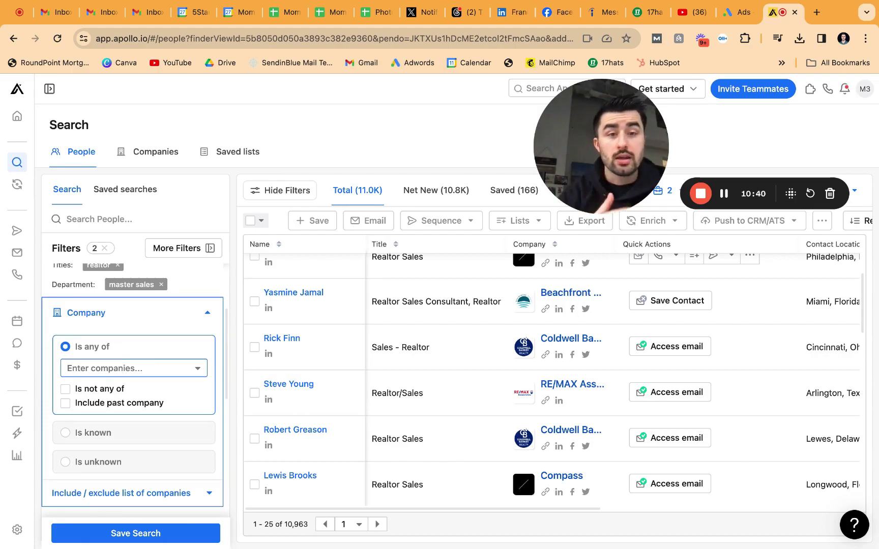
Set the contact location filter to Greater Philadelphia Area and look through the matching realtors.
scroll(114, 371, "down", 5)
left_click(121, 376)
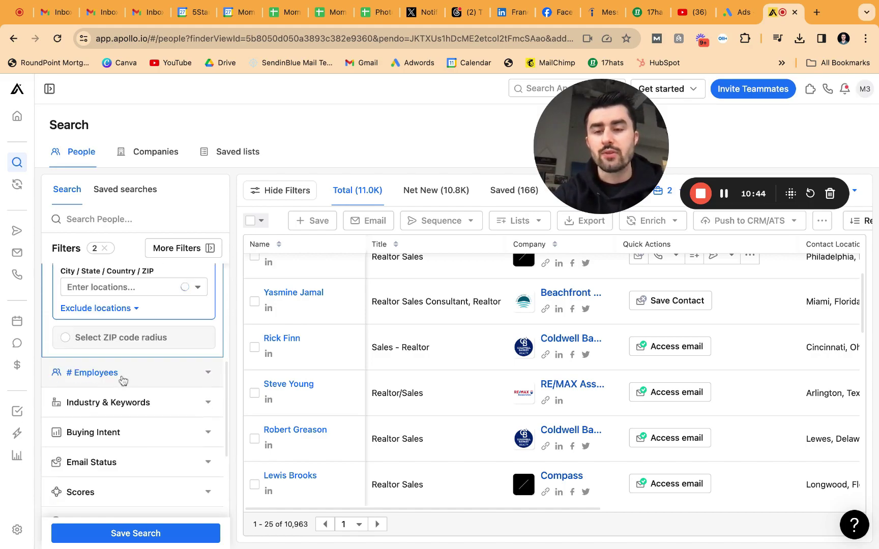
left_click(115, 404)
type("philade")
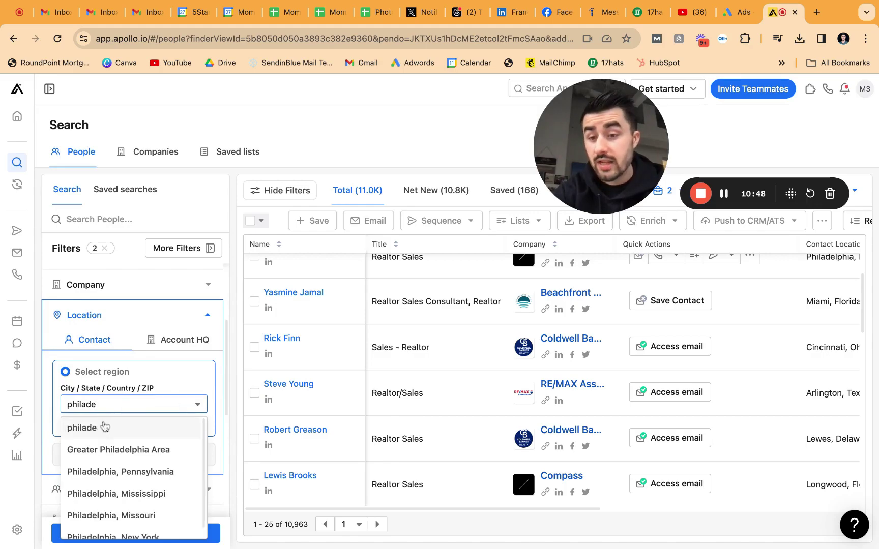
left_click(119, 450)
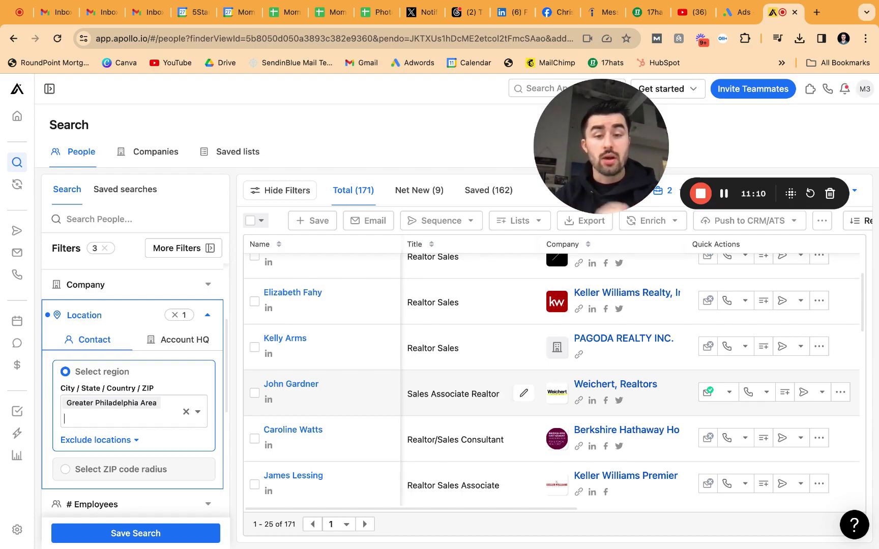
scroll(481, 379, "up", 5)
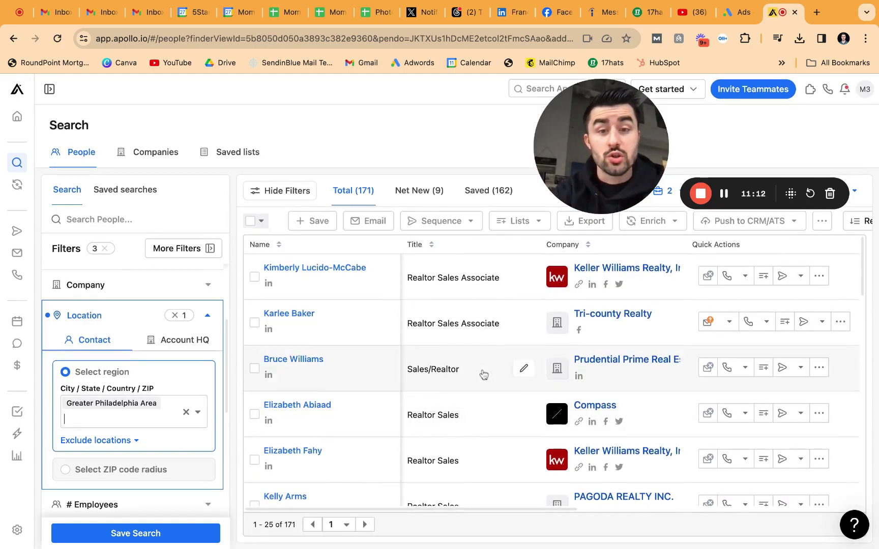
scroll(481, 378, "down", 15)
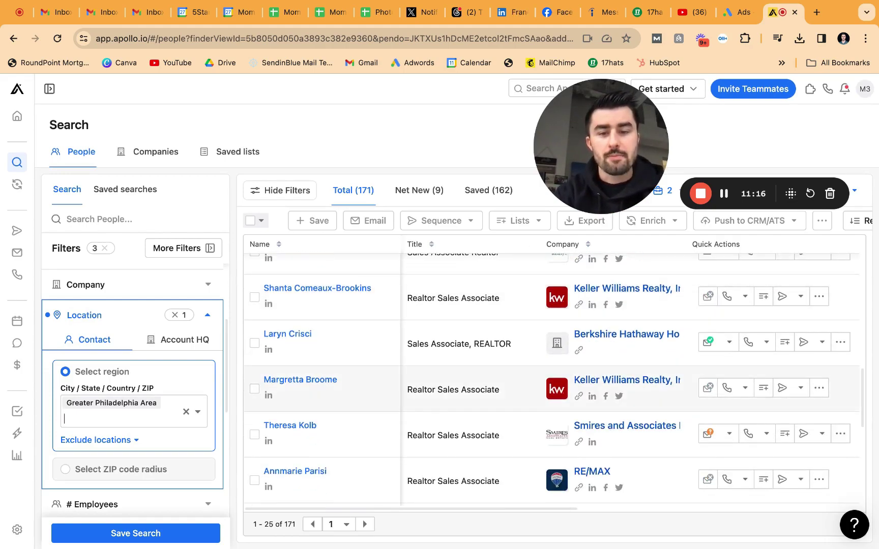
scroll(481, 378, "down", 2)
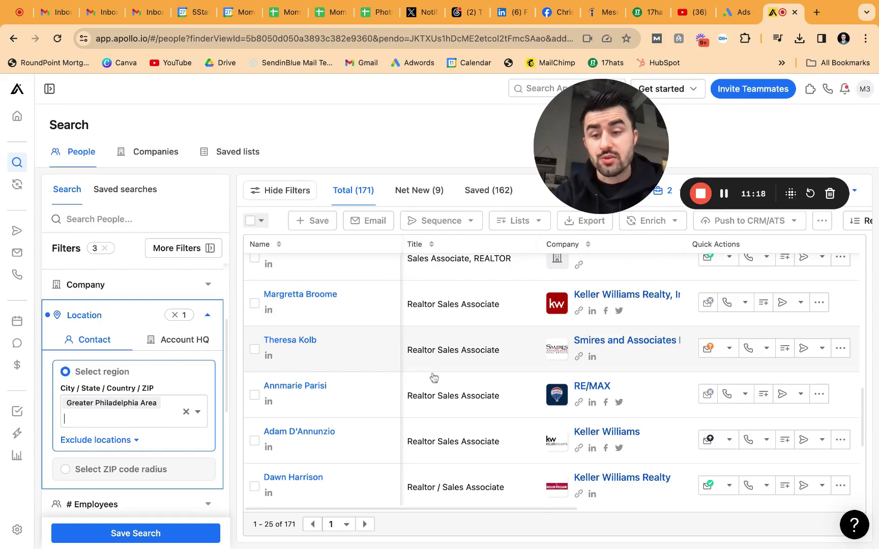
Try the Medium buying intent score on the search, clear it again, and review the filters still applied.
scroll(115, 443, "down", 3)
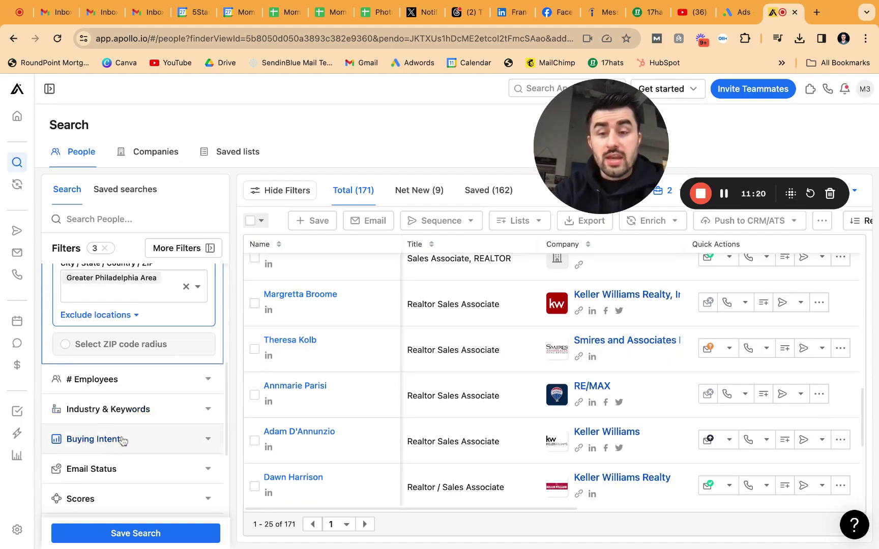
left_click(122, 440)
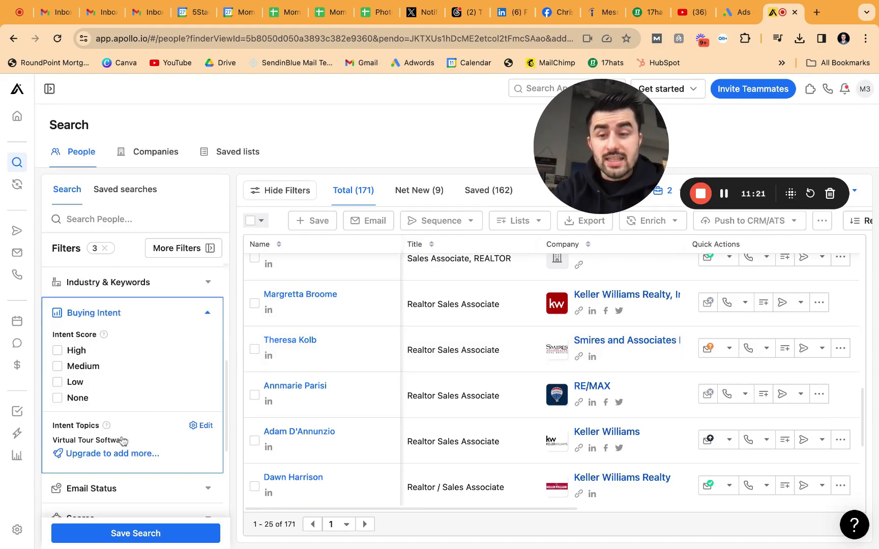
left_click(58, 366)
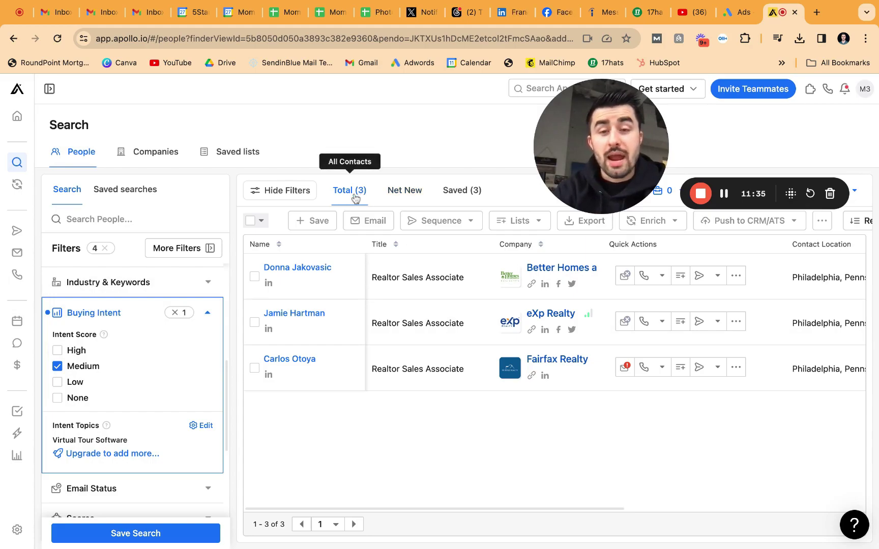
left_click(57, 366)
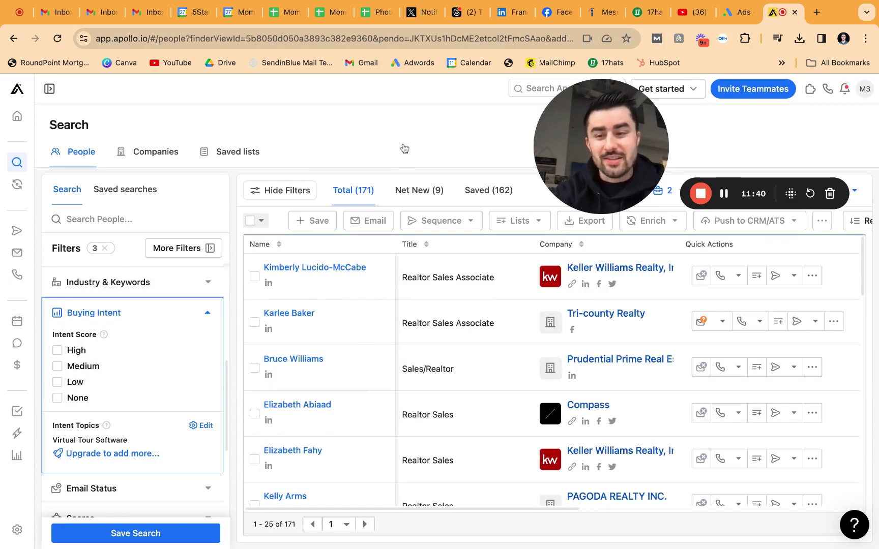
scroll(137, 387, "down", 2)
scroll(158, 303, "up", 8)
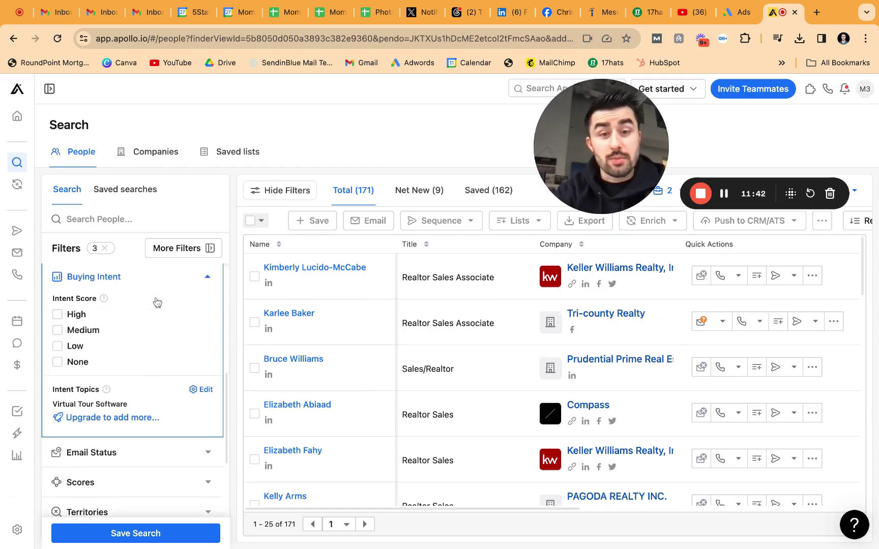
scroll(127, 394, "down", 1)
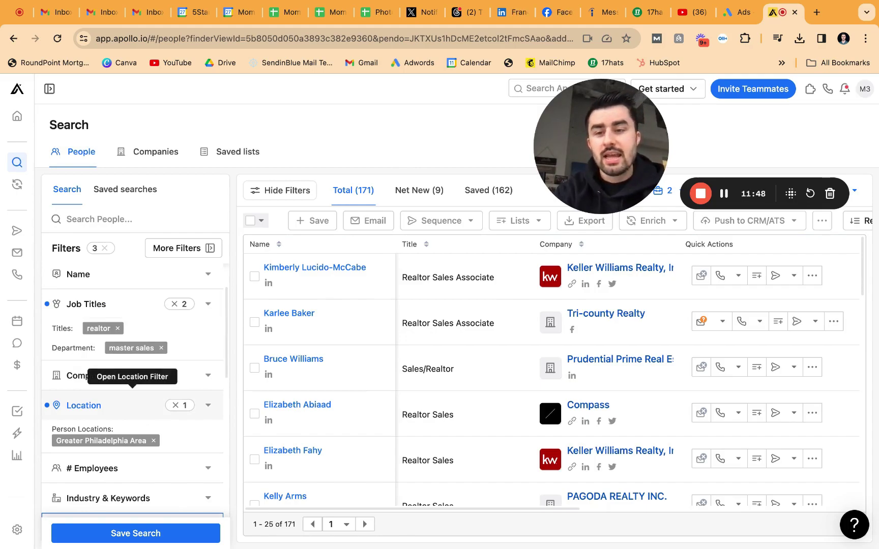
Remove the Sales department filter from the realtor search and set the buying intent score to Medium and High.
scroll(135, 392, "up", 2)
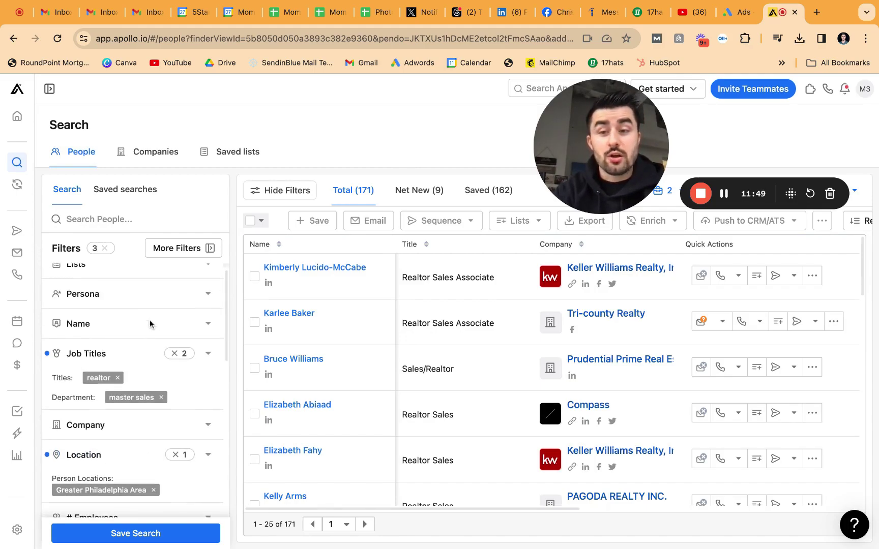
left_click(161, 399)
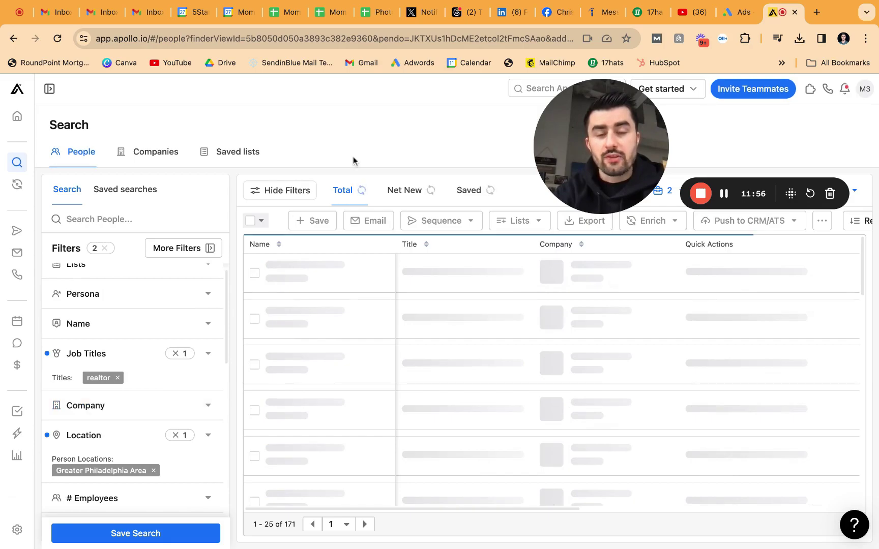
scroll(145, 376, "down", 5)
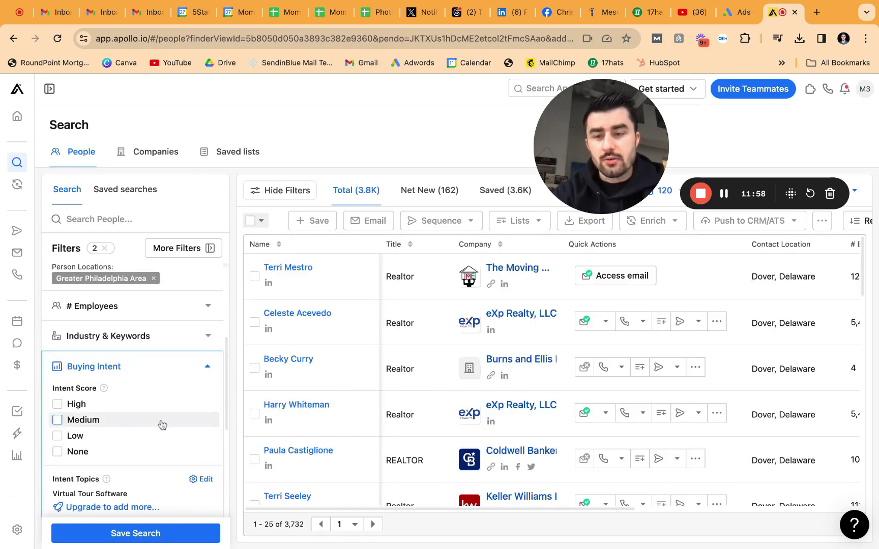
left_click(162, 425)
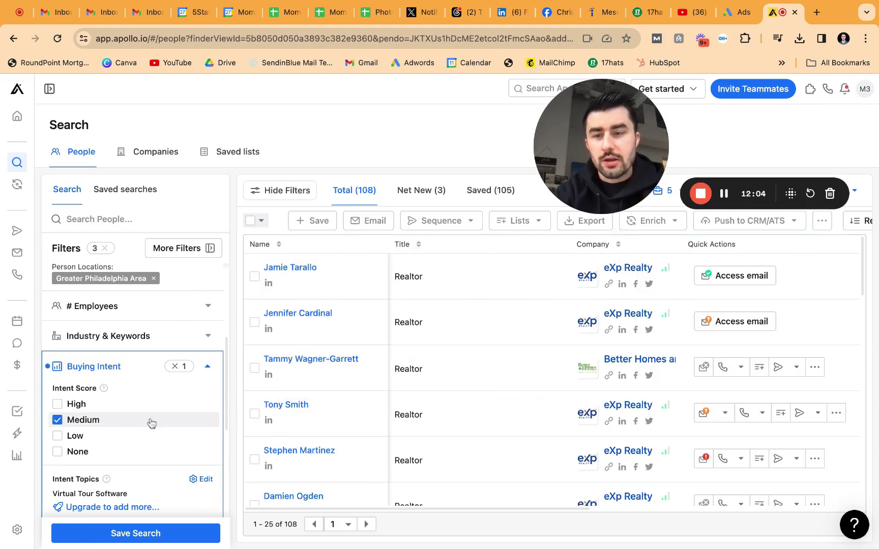
left_click(57, 405)
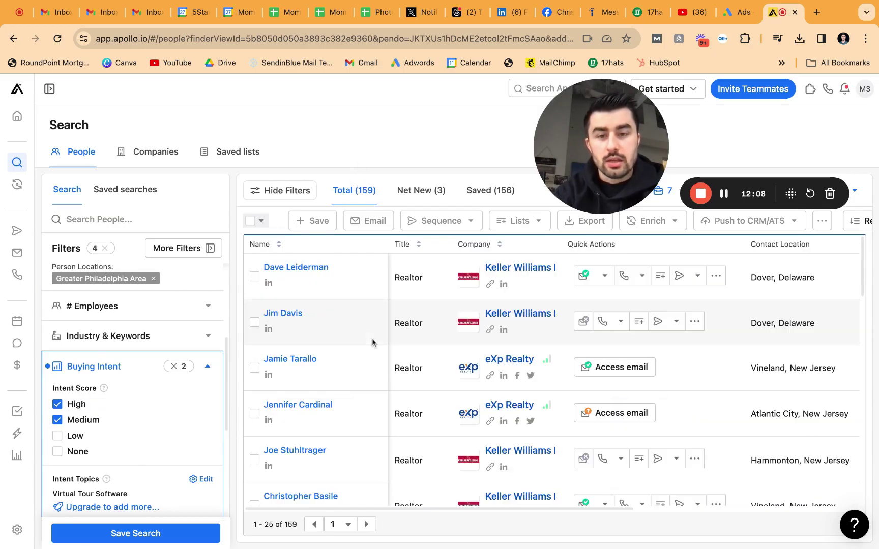
Review the job title, location and buying intent filters applied to the realtor search.
scroll(137, 406, "down", 3)
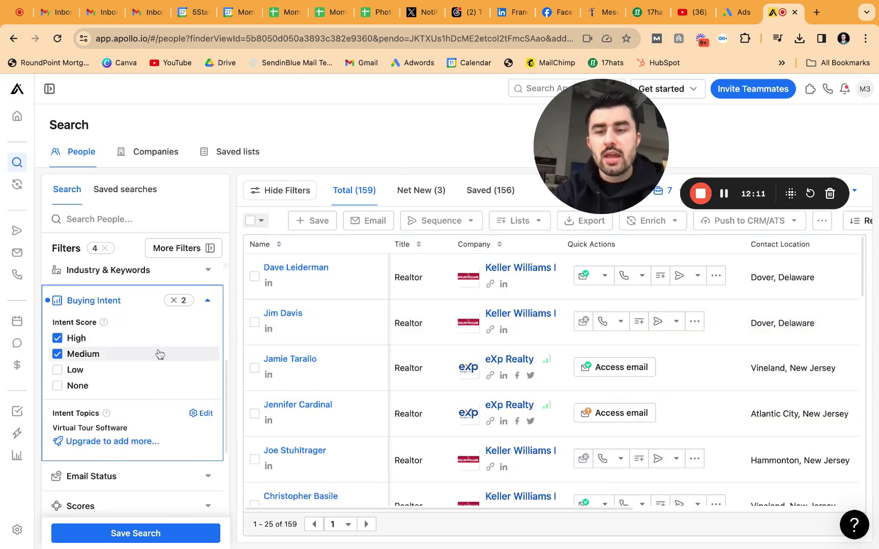
scroll(157, 352, "up", 1)
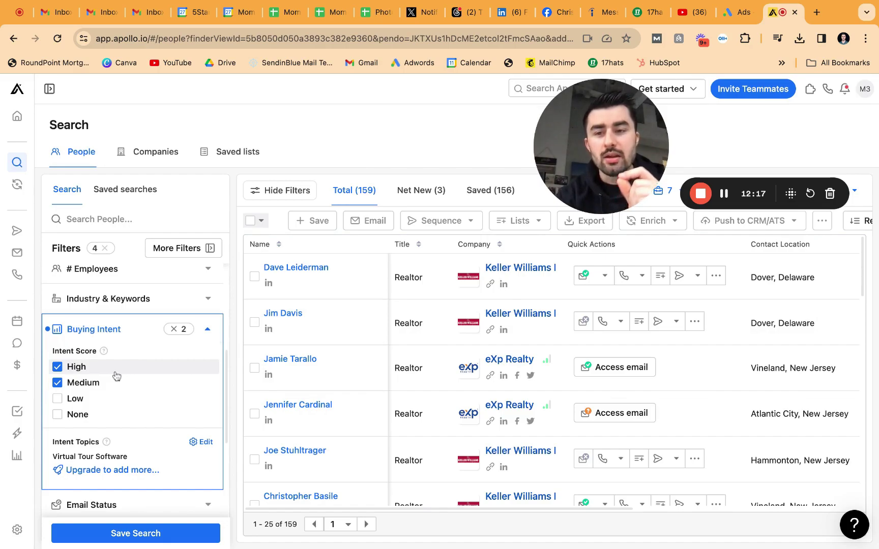
scroll(127, 379, "up", 4)
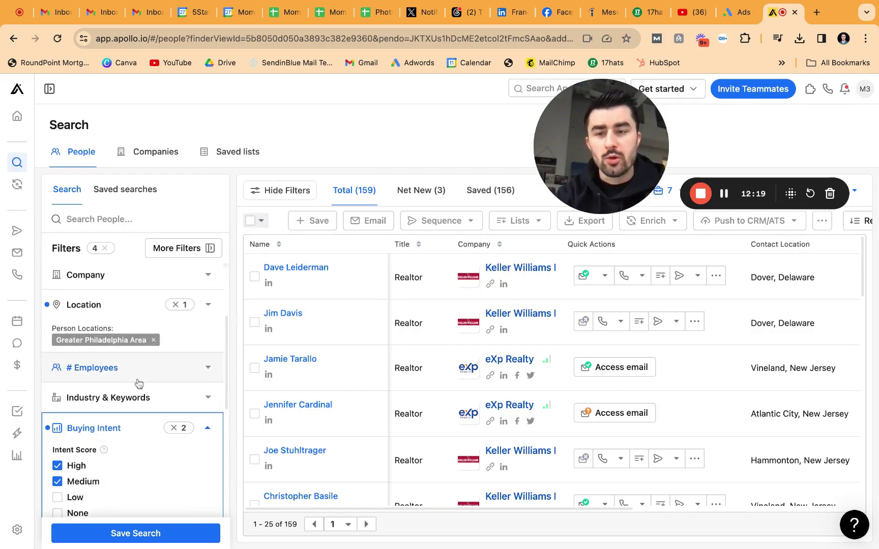
scroll(141, 383, "up", 3)
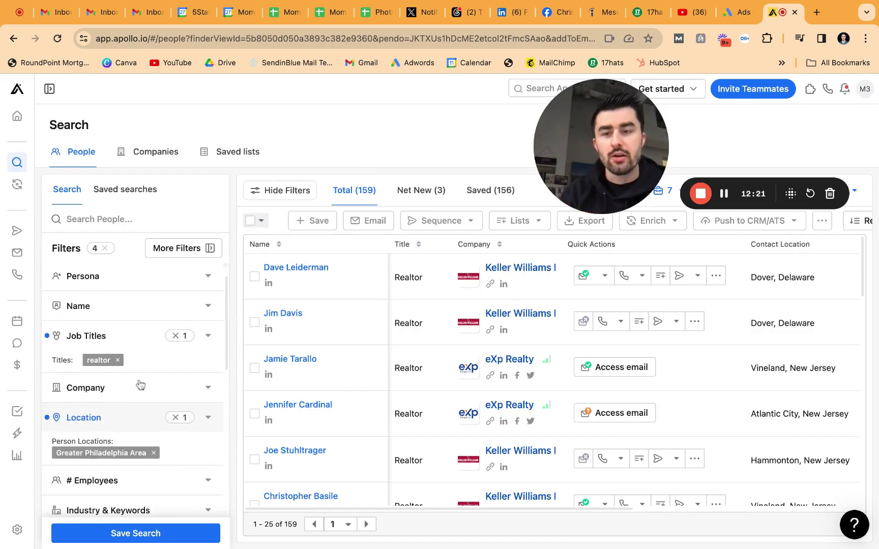
scroll(127, 386, "down", 7)
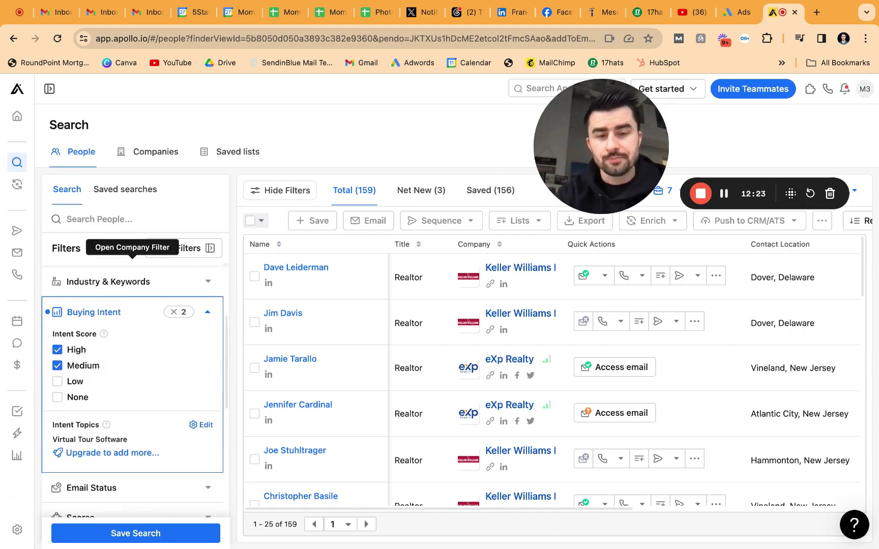
scroll(426, 390, "down", 1)
scroll(426, 389, "down", 3)
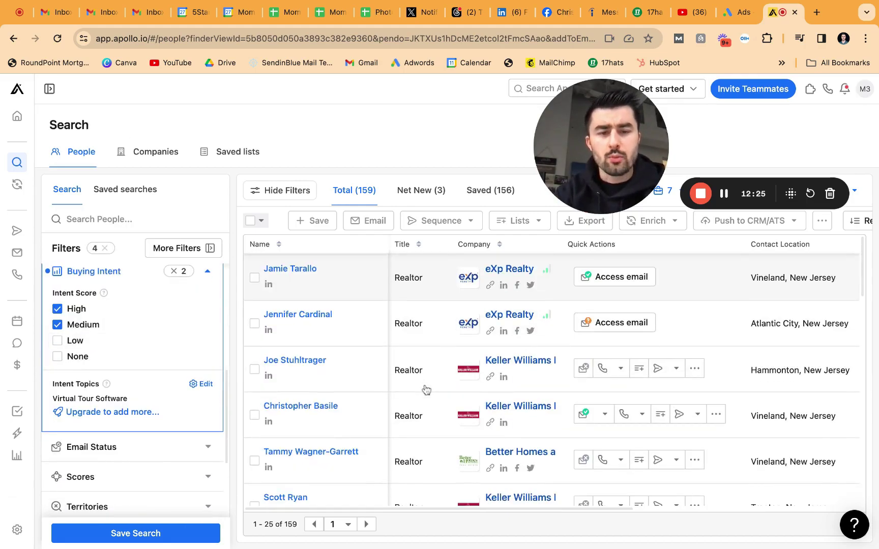
scroll(205, 357, "up", 5)
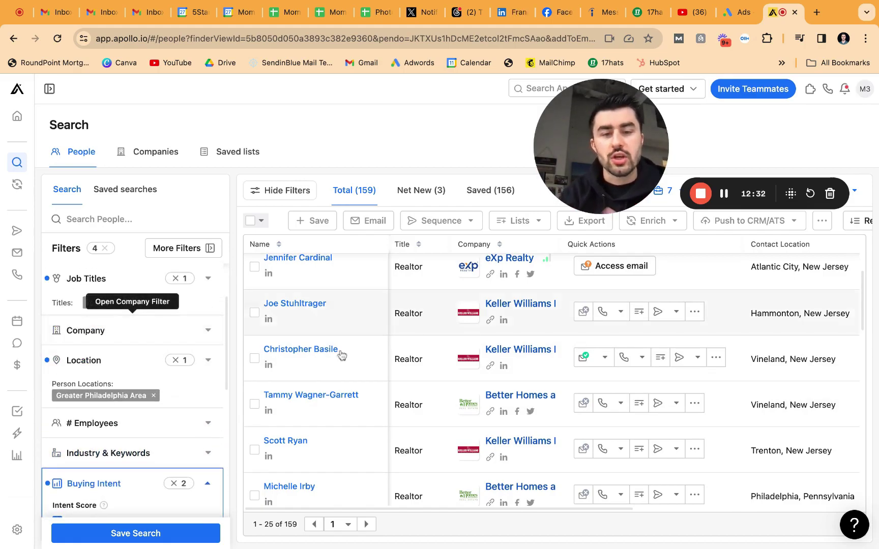
Look through the first page of matching realtors, checking their companies, email availability and contact locations.
scroll(468, 377, "down", 10)
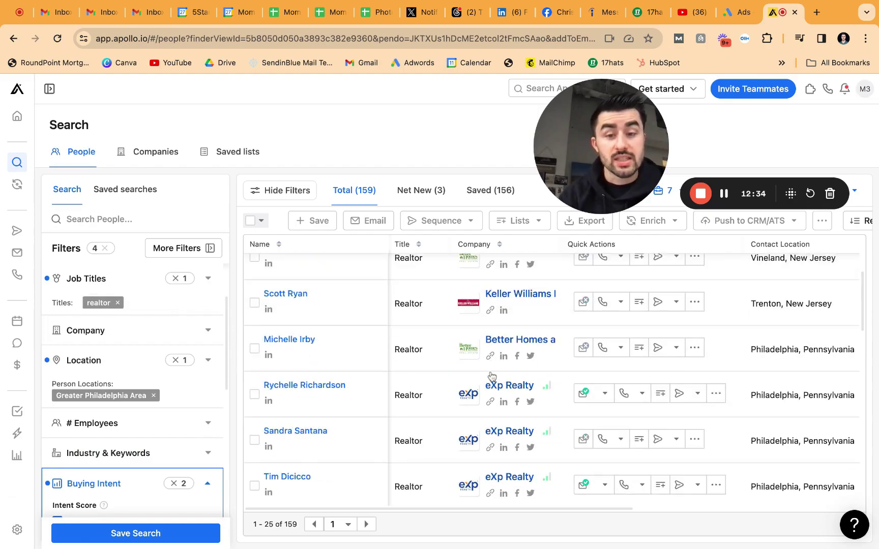
scroll(490, 376, "down", 3)
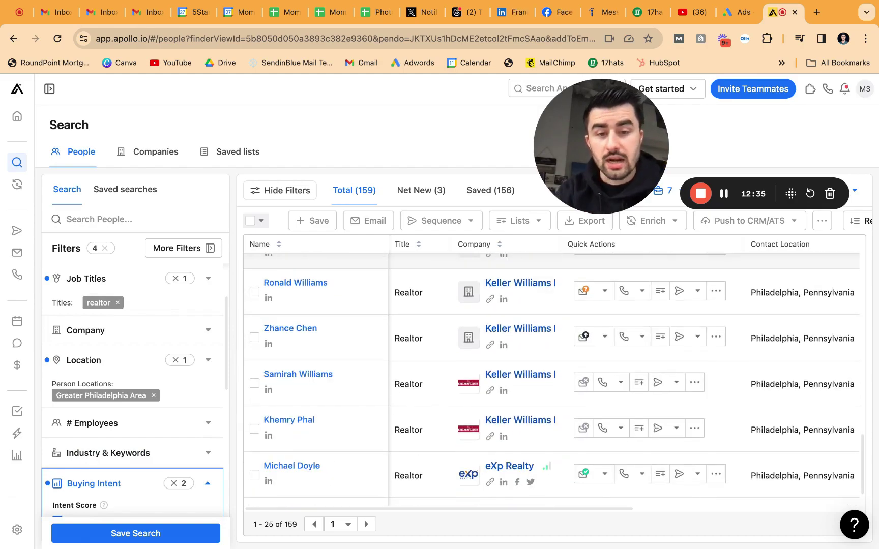
scroll(491, 377, "up", 2)
scroll(490, 379, "up", 10)
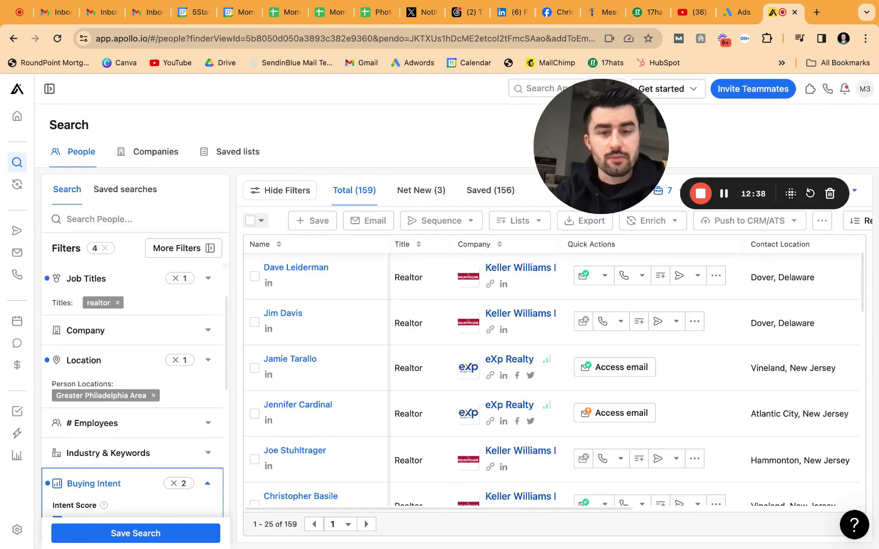
scroll(489, 379, "down", 8)
scroll(490, 379, "down", 5)
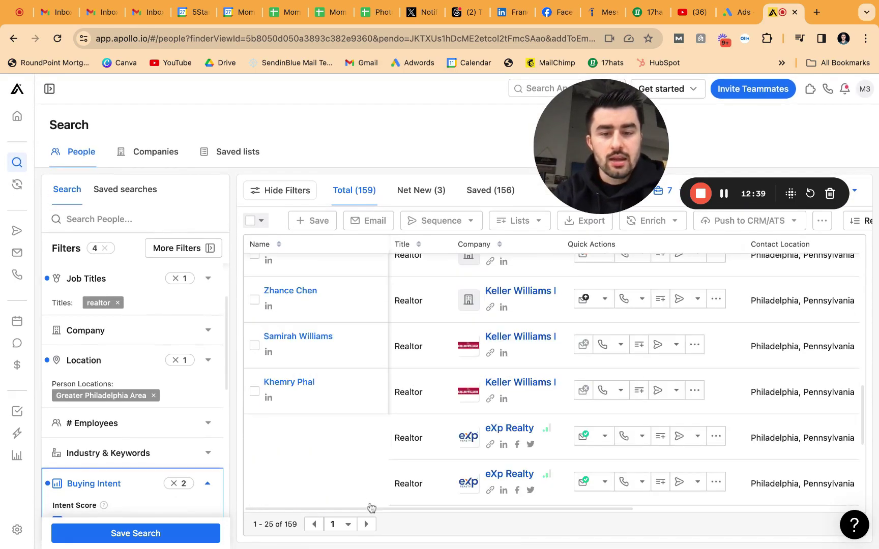
mouse_move(442, 353)
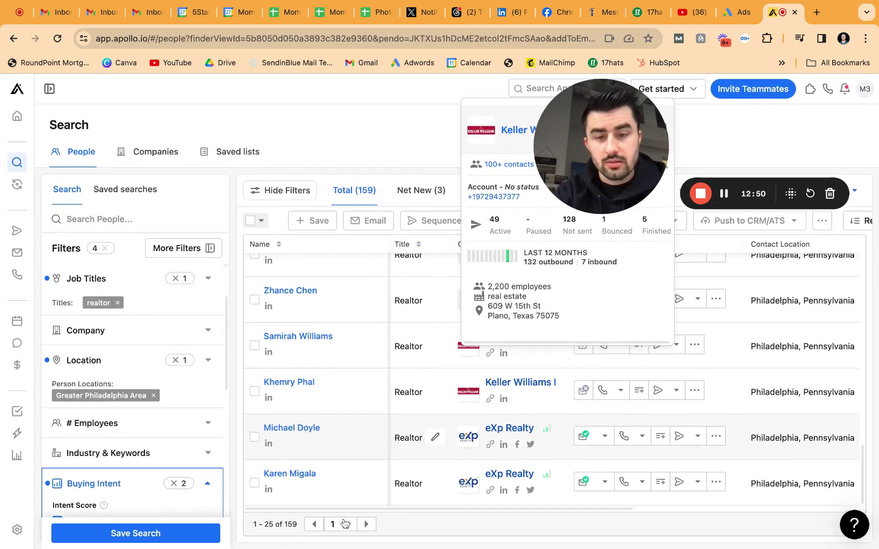
Restrict the search to contacts with a Verified business email status and show only the saved people.
scroll(137, 373, "down", 10)
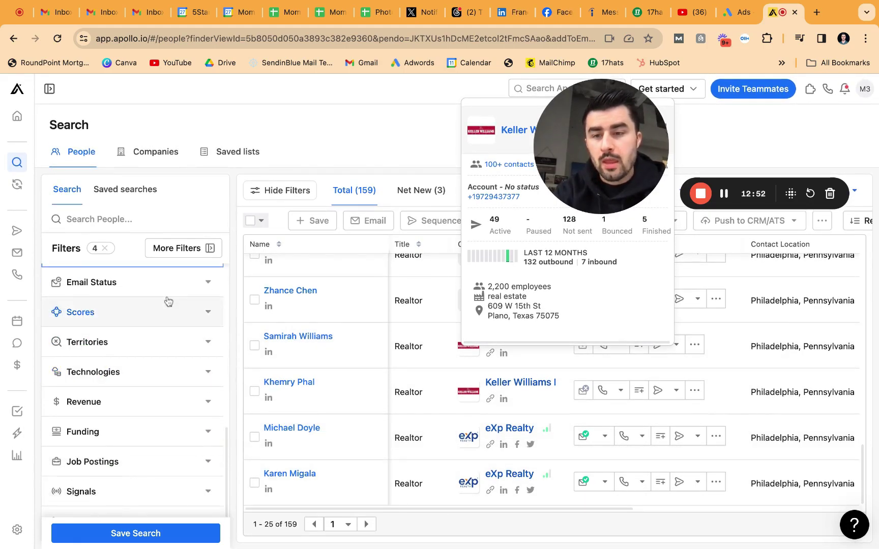
left_click(159, 288)
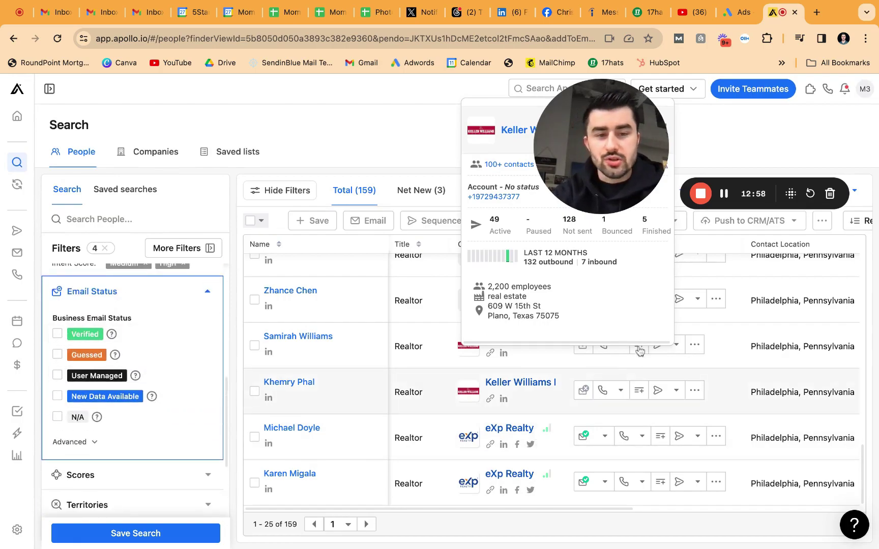
left_click(58, 337)
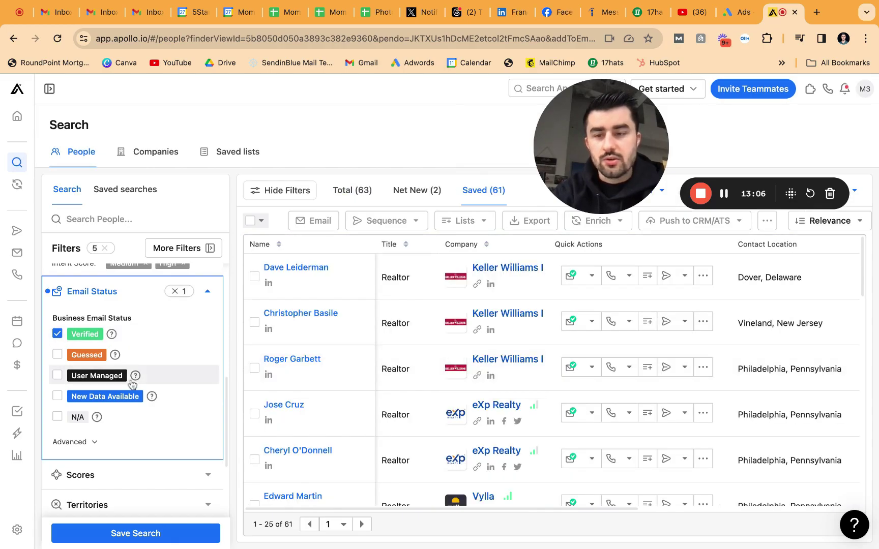
Open the Scores filter and look over the remaining filter categories from Territories to Email Opened.
scroll(147, 356, "down", 3)
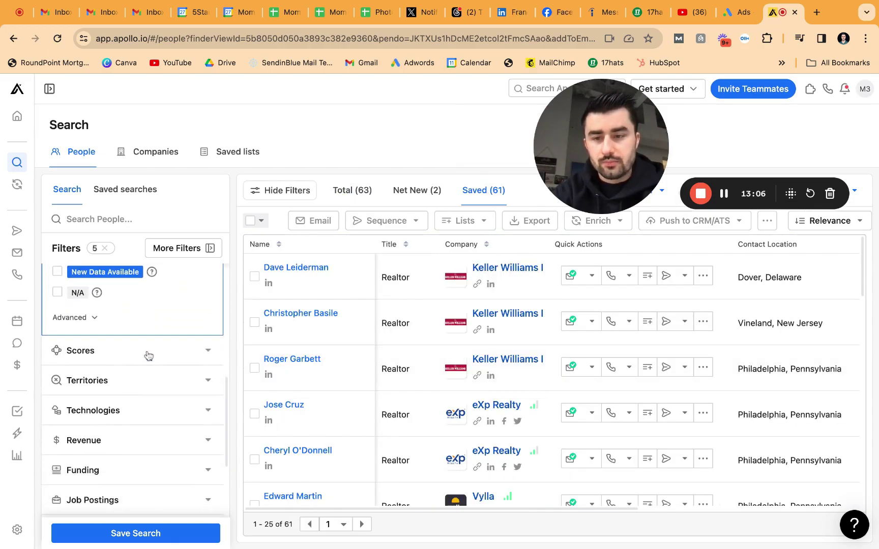
scroll(148, 355, "down", 1)
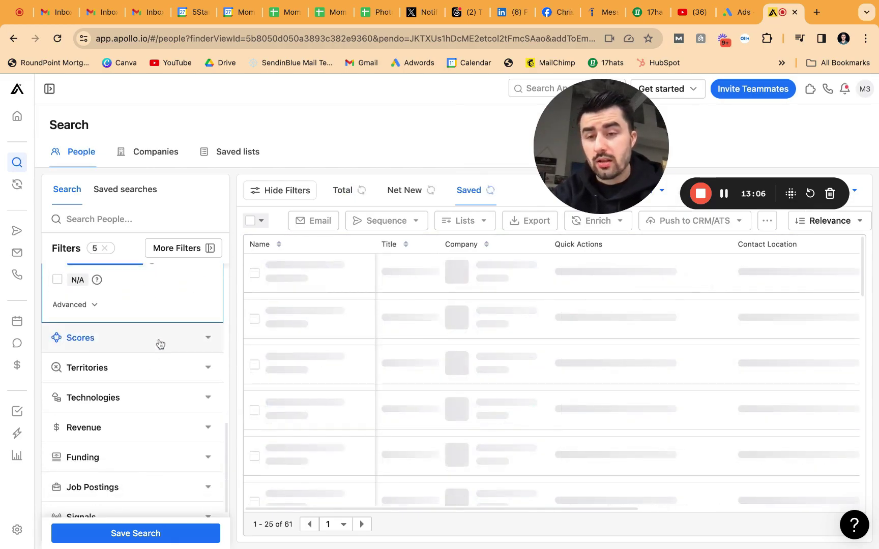
left_click(160, 338)
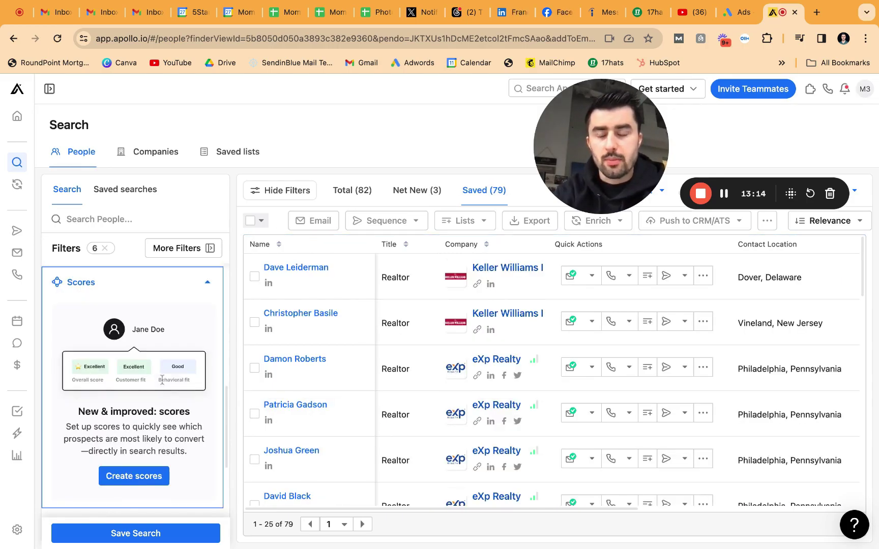
scroll(161, 407, "down", 4)
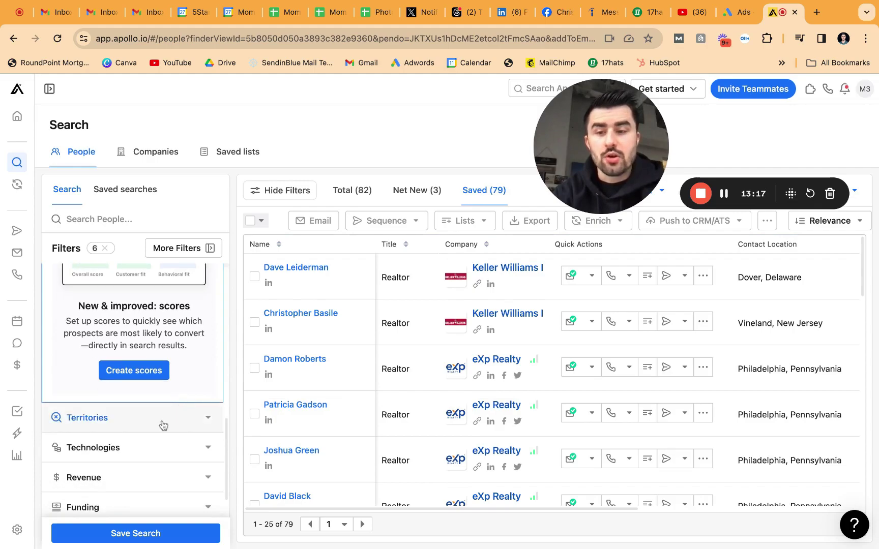
scroll(161, 407, "down", 3)
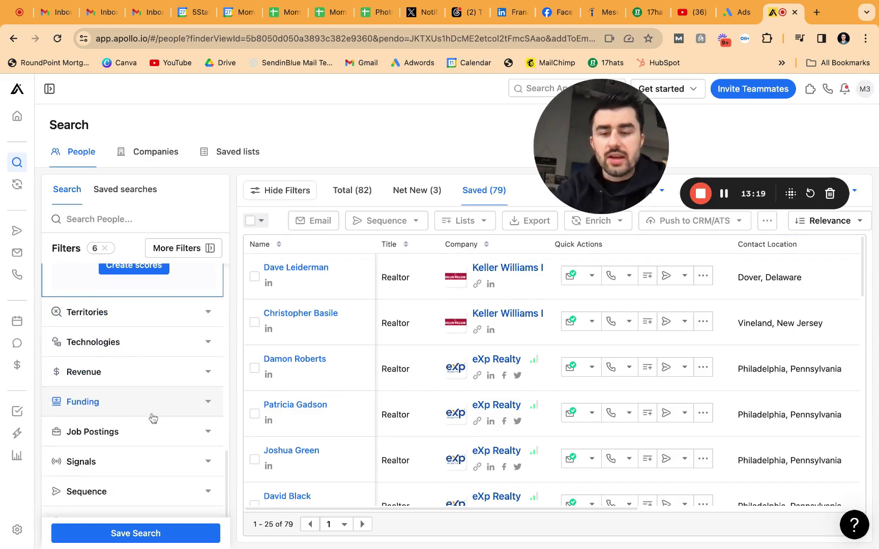
scroll(153, 417, "down", 1)
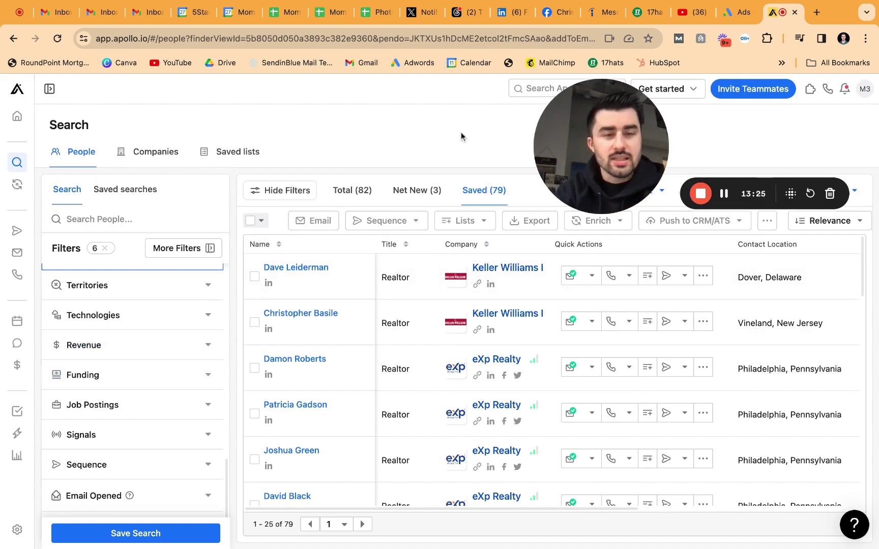
Select all the saved realtors found and start adding them to "Momentum's Outbound AI Sequence 1".
left_click_drag(598, 146, 116, 132)
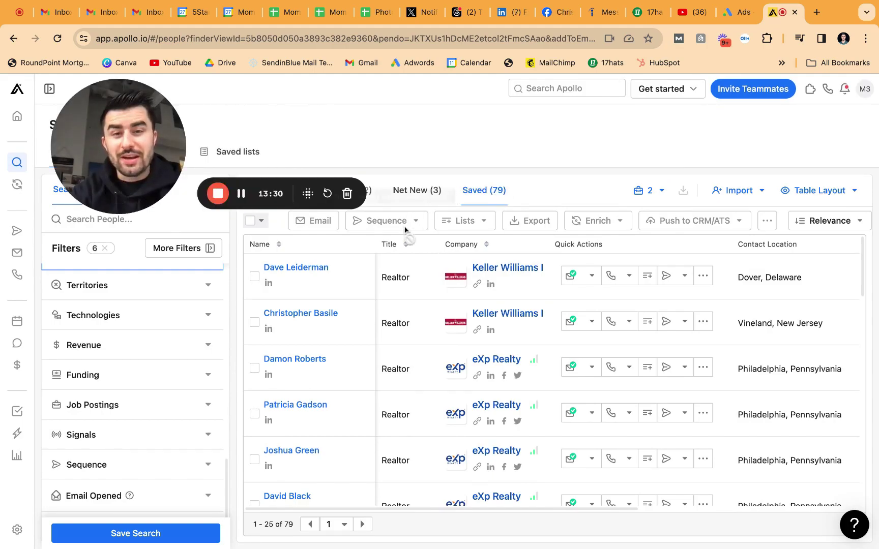
left_click(251, 223)
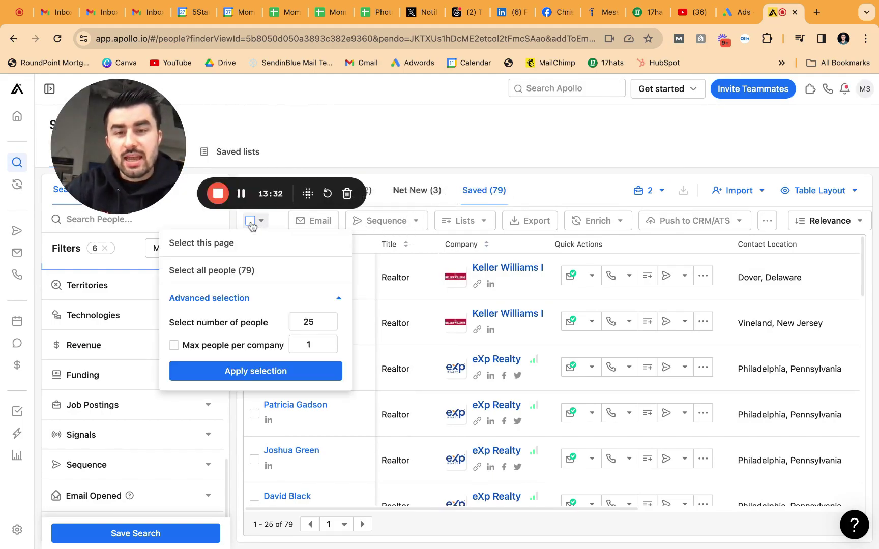
left_click(239, 271)
left_click(418, 226)
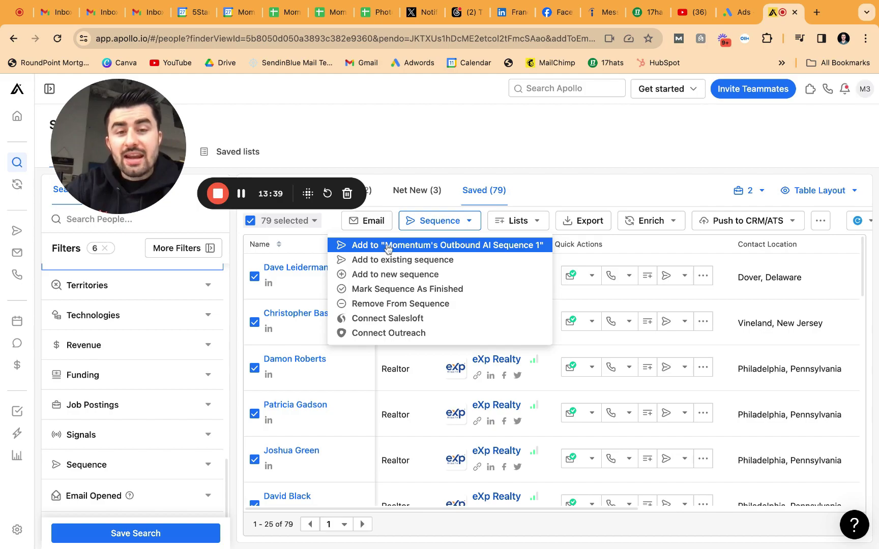
left_click(388, 246)
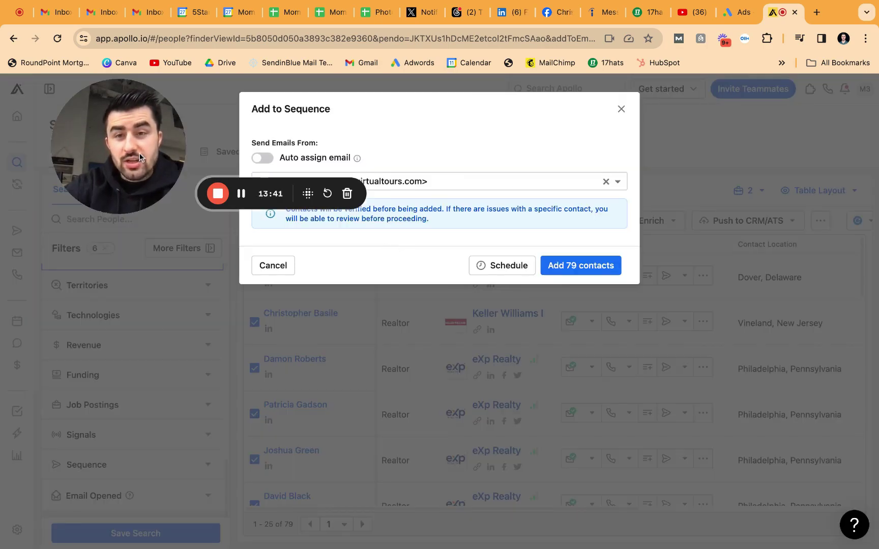
Choose the sales mailbox as the sending address and submit the selected contacts to the sequence.
left_click(315, 182)
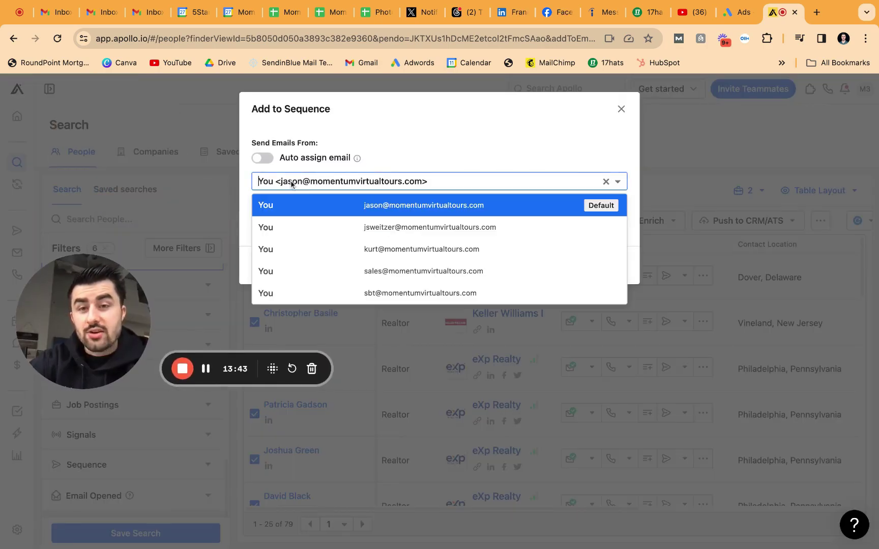
left_click(359, 274)
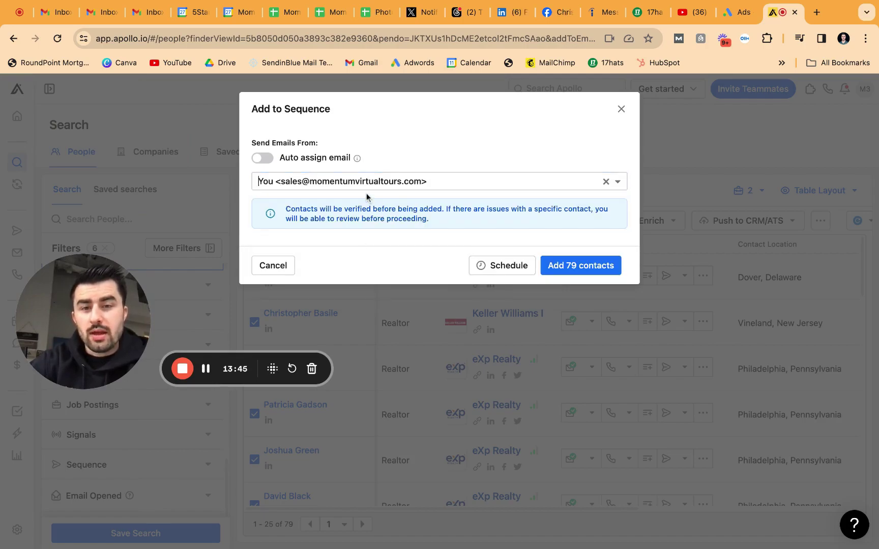
left_click(355, 185)
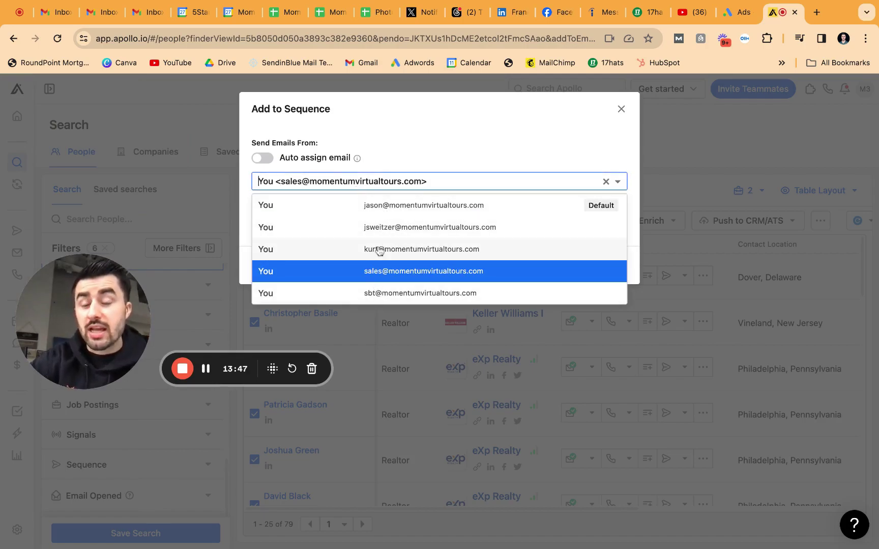
left_click(382, 271)
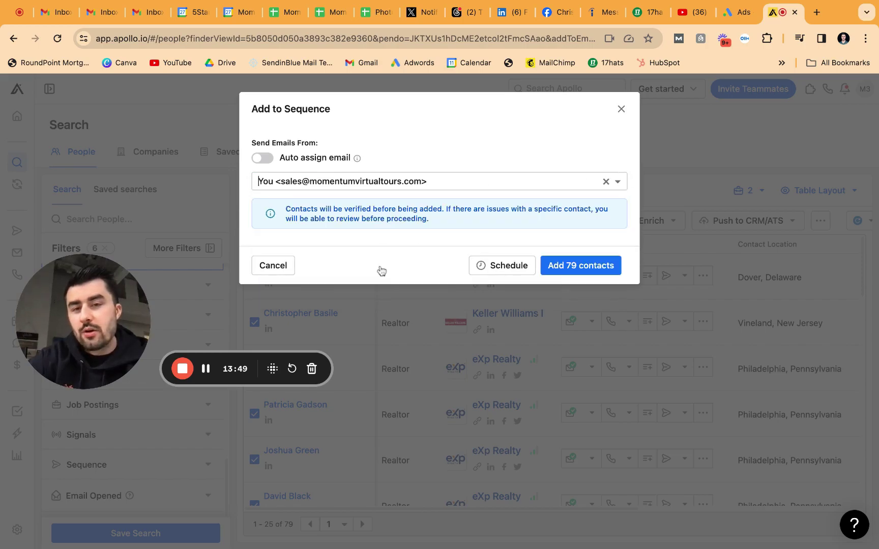
left_click(565, 265)
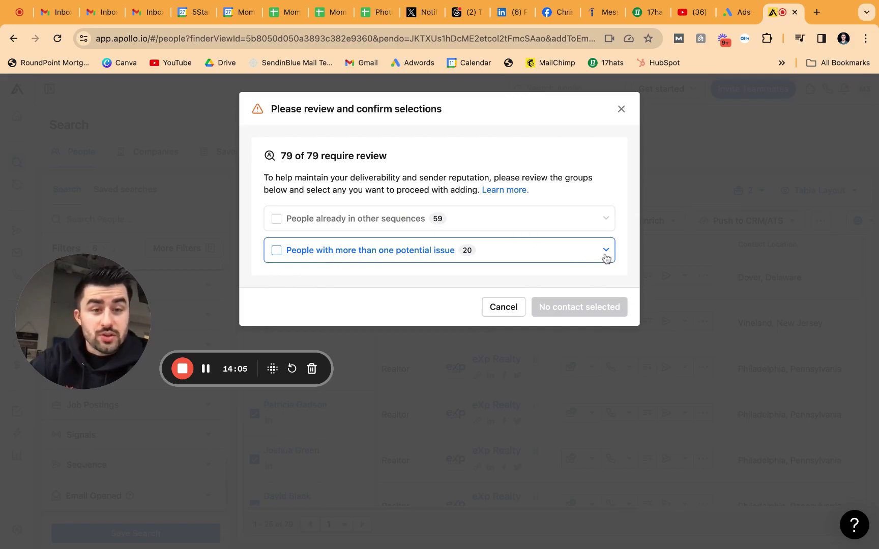
Review the flagged contacts, include both the already-in-other-sequences and more-than-one-potential-issue groups, and confirm adding them to the sequence.
left_click(559, 254)
scroll(496, 317, "down", 2)
scroll(437, 335, "down", 2)
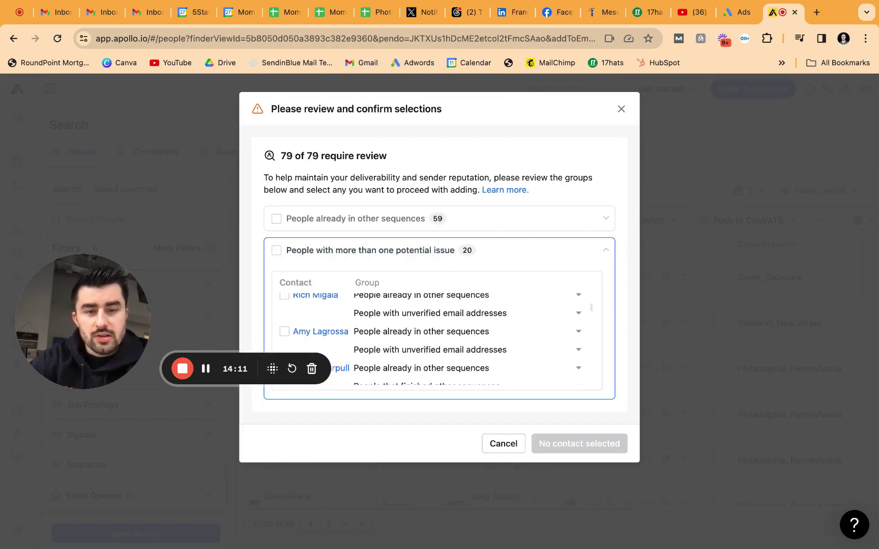
left_click(604, 251)
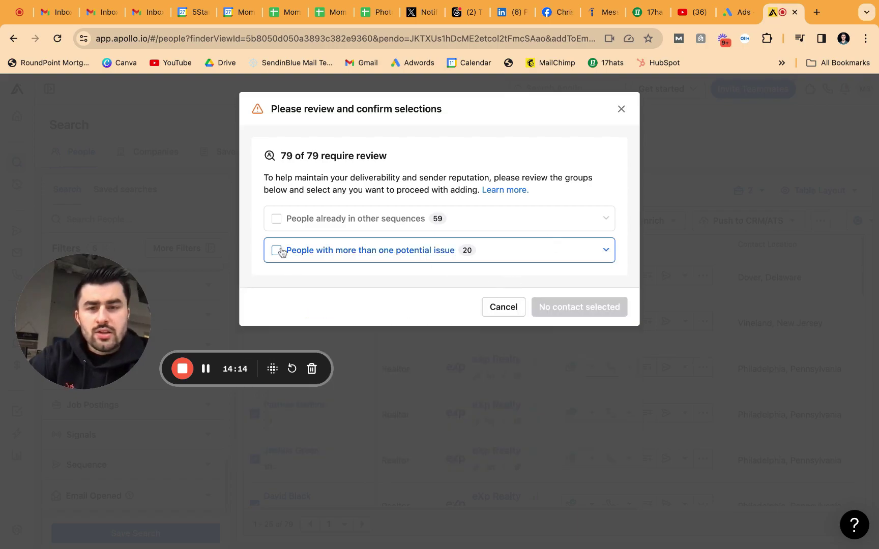
left_click(276, 219)
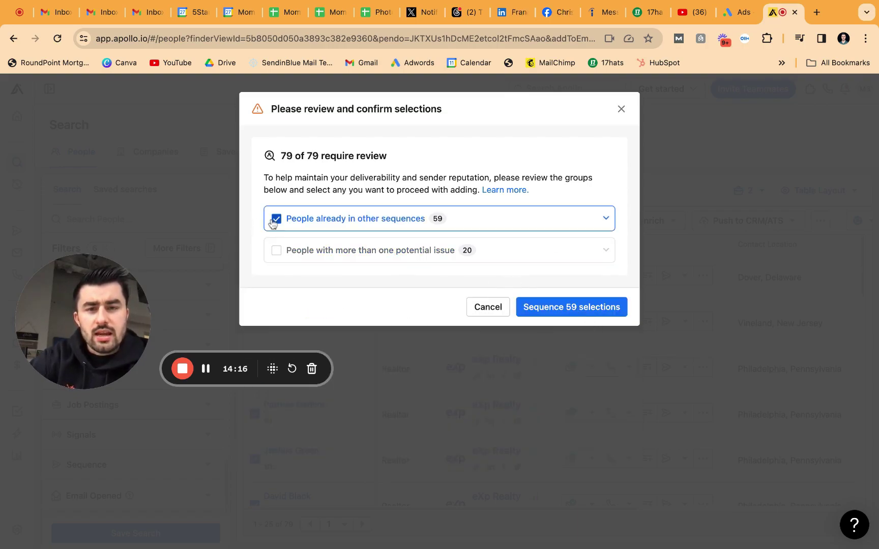
left_click(276, 250)
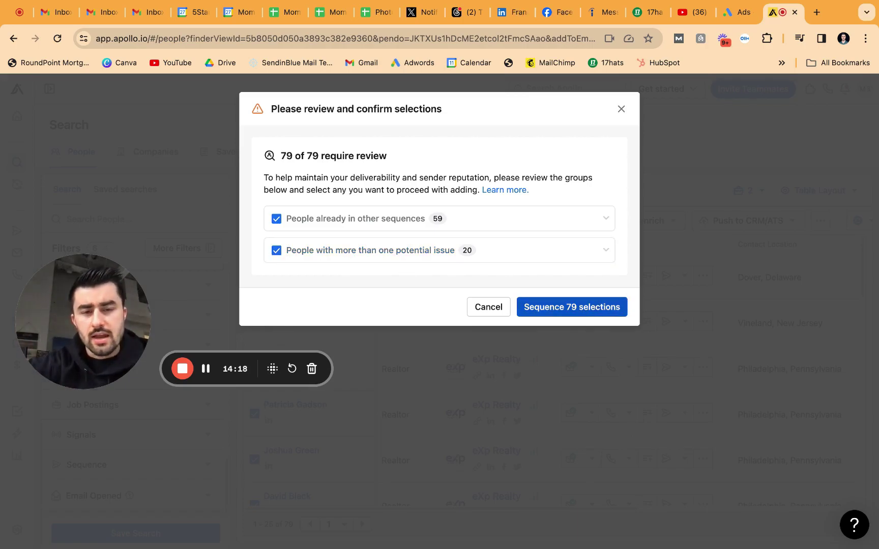
left_click(595, 307)
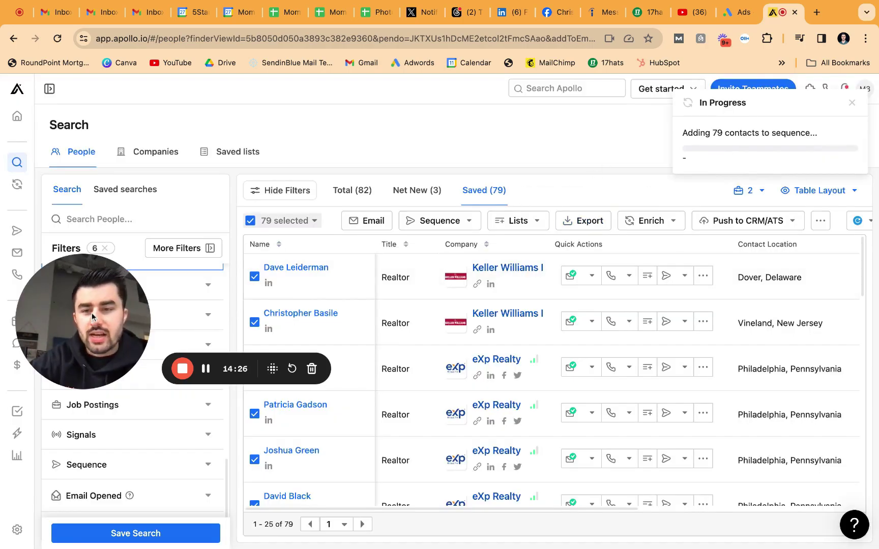
Open the Sequences list to check "Momentum's Outbound AI Sequence 1" and its contact statistics.
left_click_drag(67, 335, 318, 199)
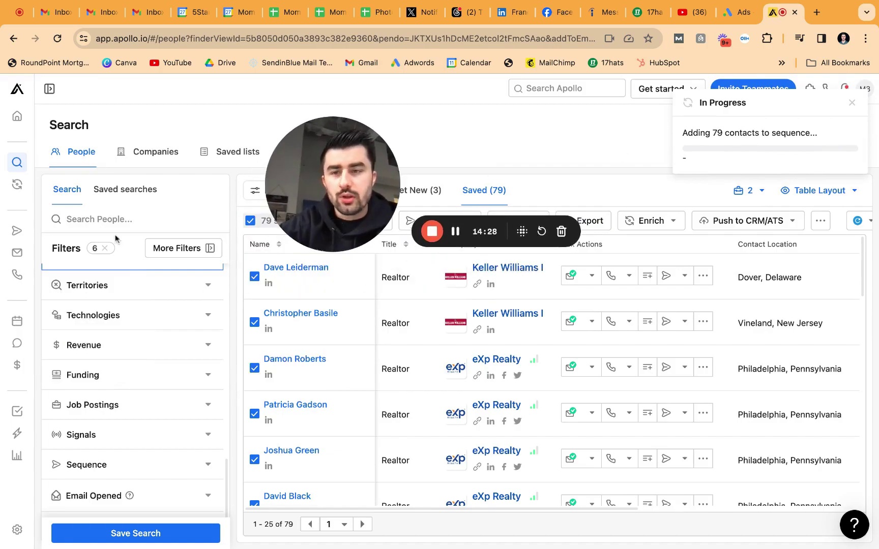
left_click(17, 253)
left_click_drag(312, 163, 234, 131)
left_click(17, 232)
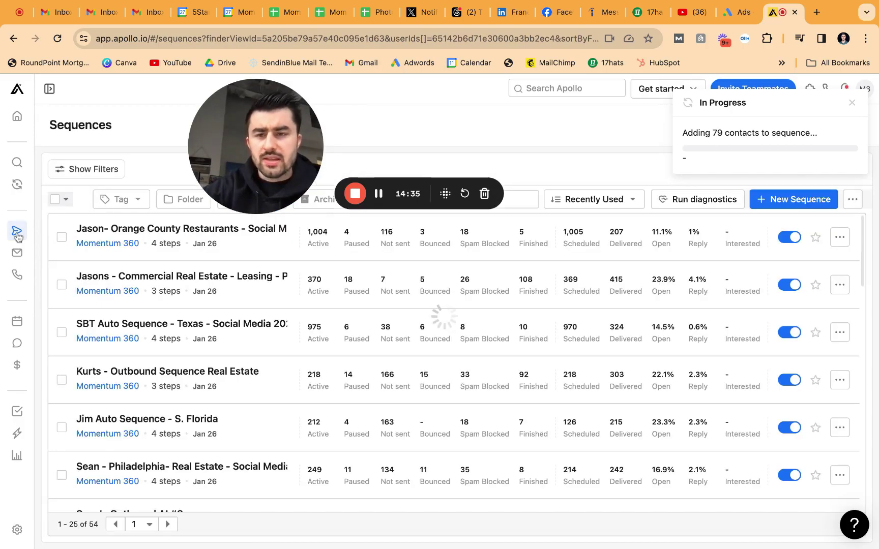
left_click_drag(265, 128, 120, 129)
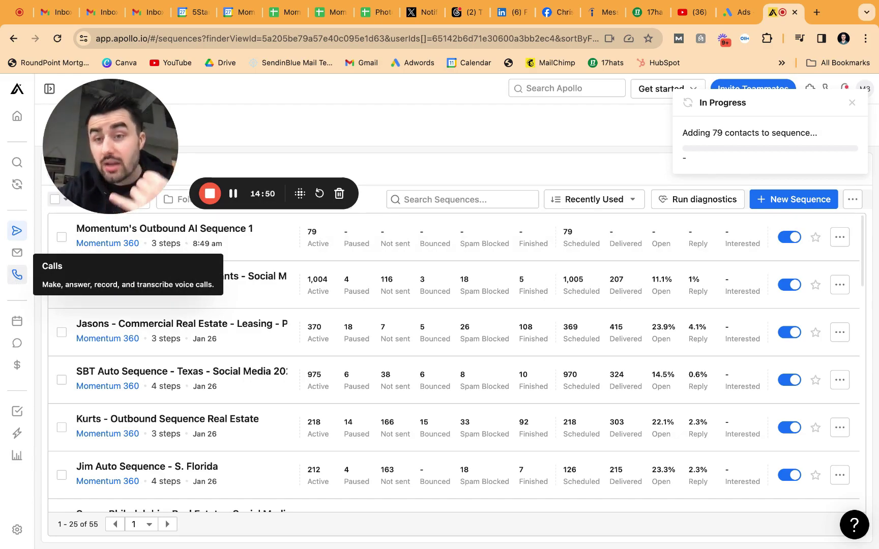
Open the Meetings page to view the available meeting types.
left_click(16, 322)
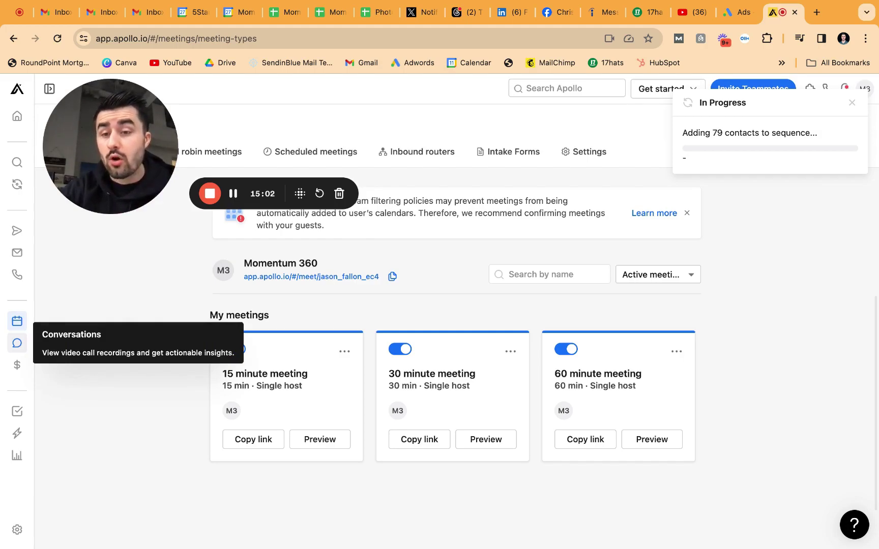
left_click(13, 366)
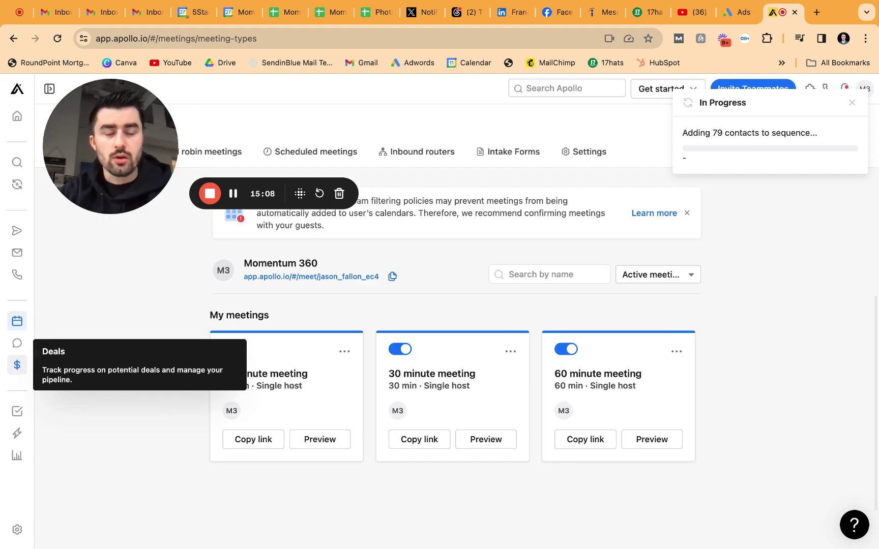